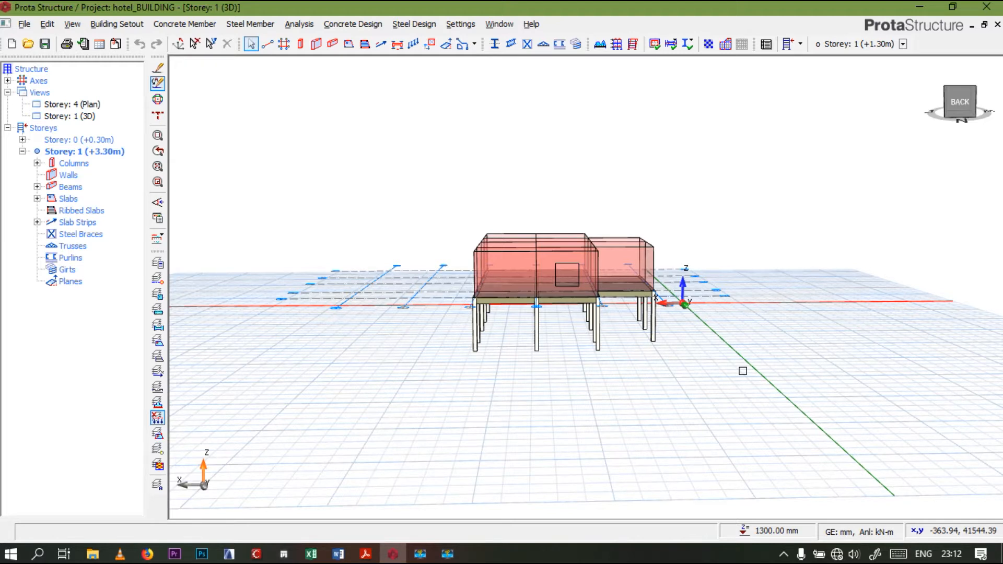
mouse_move(652, 267)
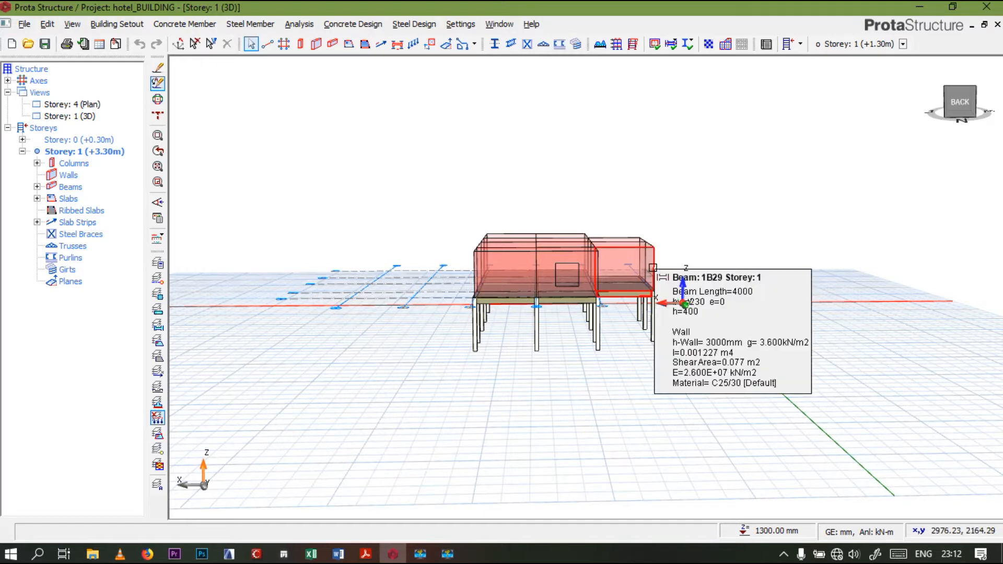
left_click(801, 45)
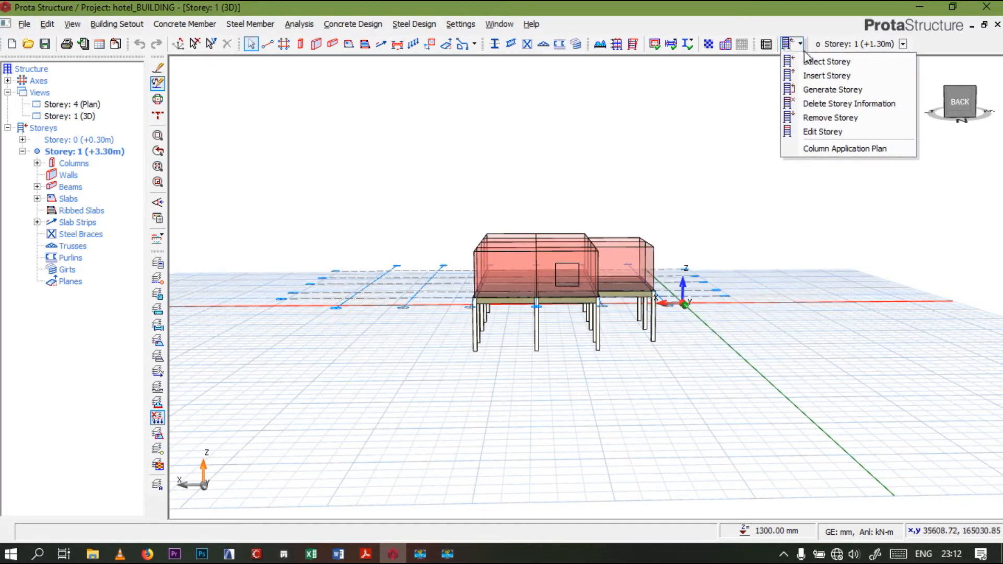
left_click(818, 89)
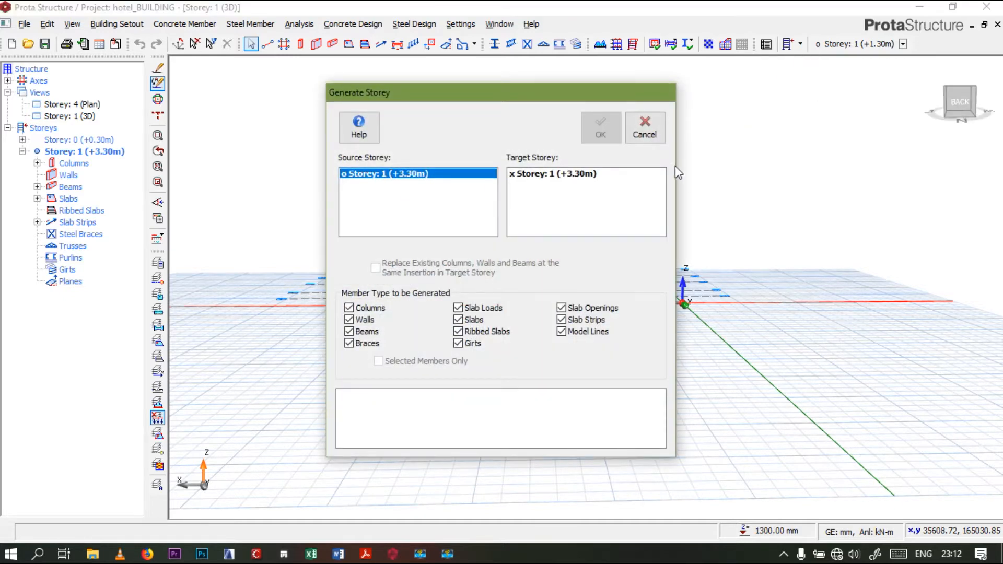
left_click(645, 128)
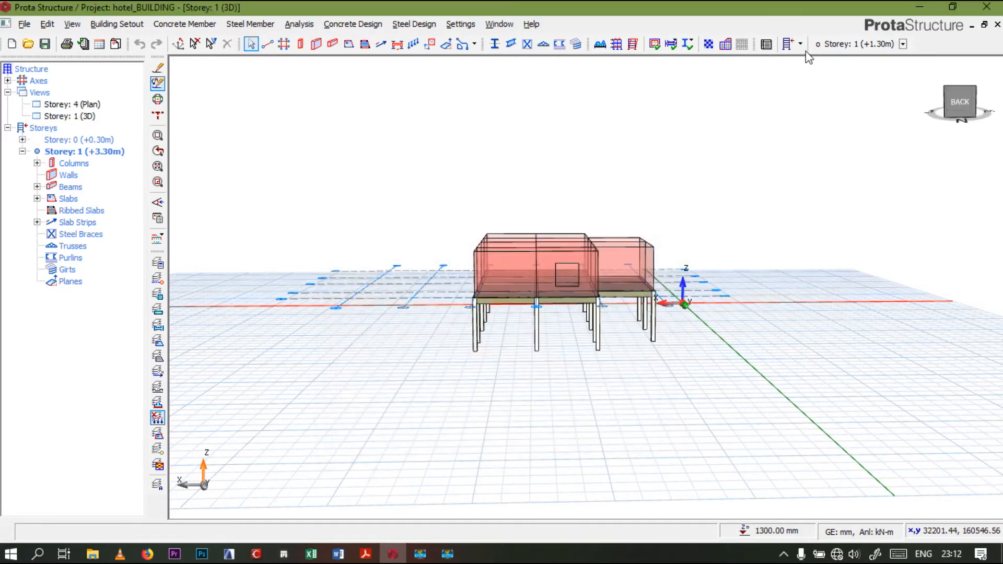
- Insert storeys above Storey 1 by setting the building's total number of storeys to 4
left_click(800, 44)
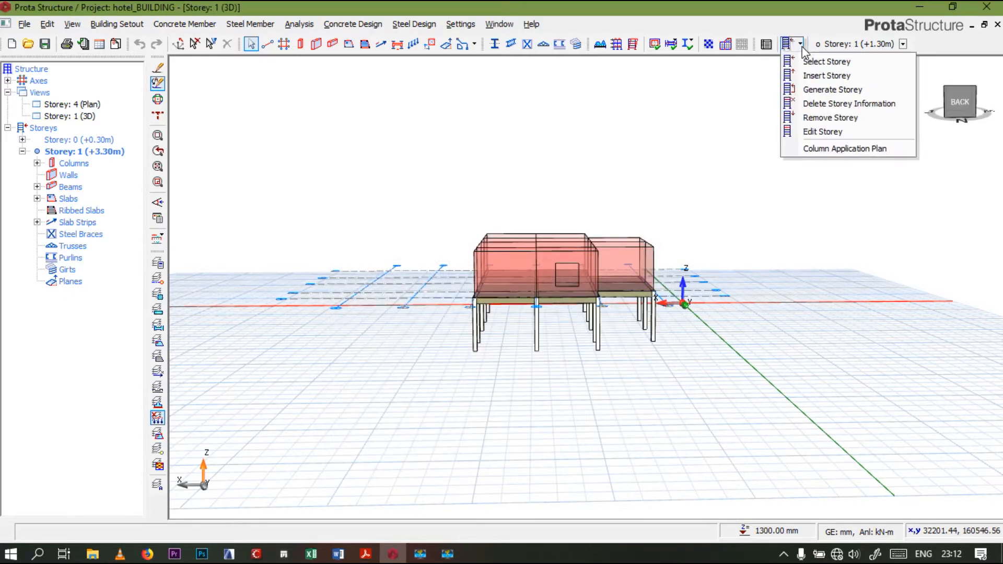
left_click(815, 75)
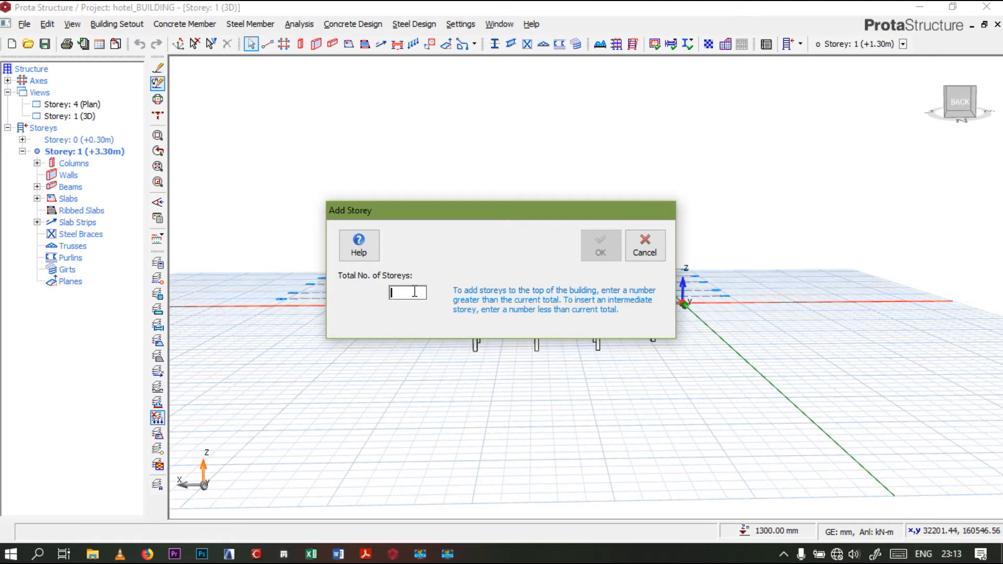
type("4")
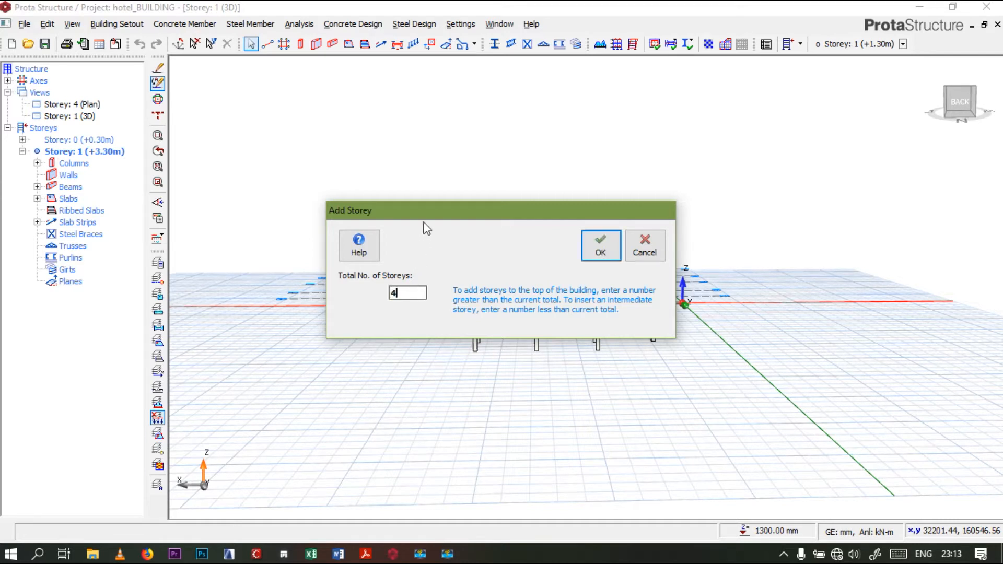
left_click(599, 246)
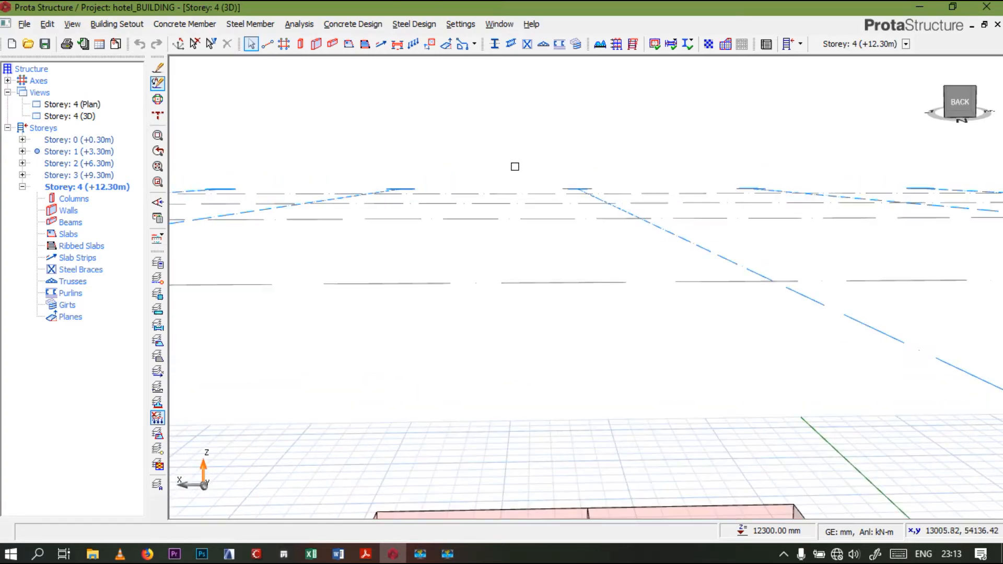
mouse_move(538, 167)
middle_mouse_down()
mouse_move(556, 203)
mouse_move(485, 228)
middle_mouse_up()
scroll(509, 245, "down", 4)
scroll(515, 253, "down", 2)
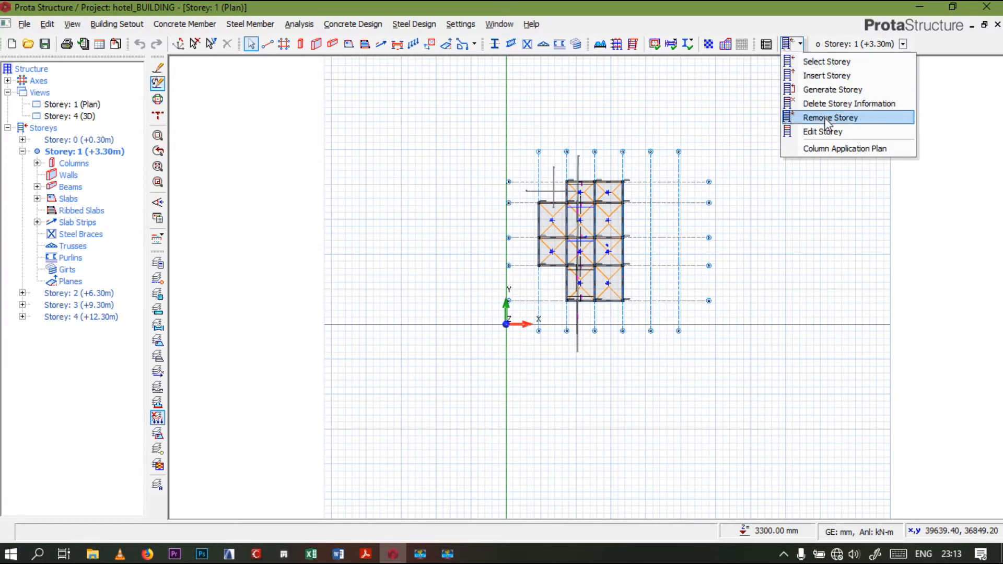
- Set the height of Storey 1 to 1000 mm in the storey settings, keeping the bottom level and foundation depth
left_click(833, 135)
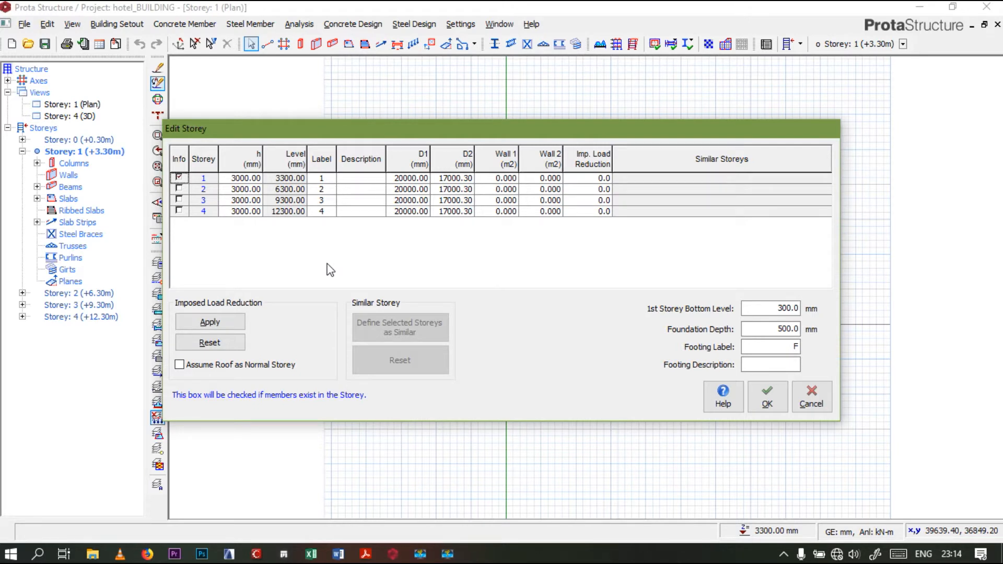
left_click(245, 178)
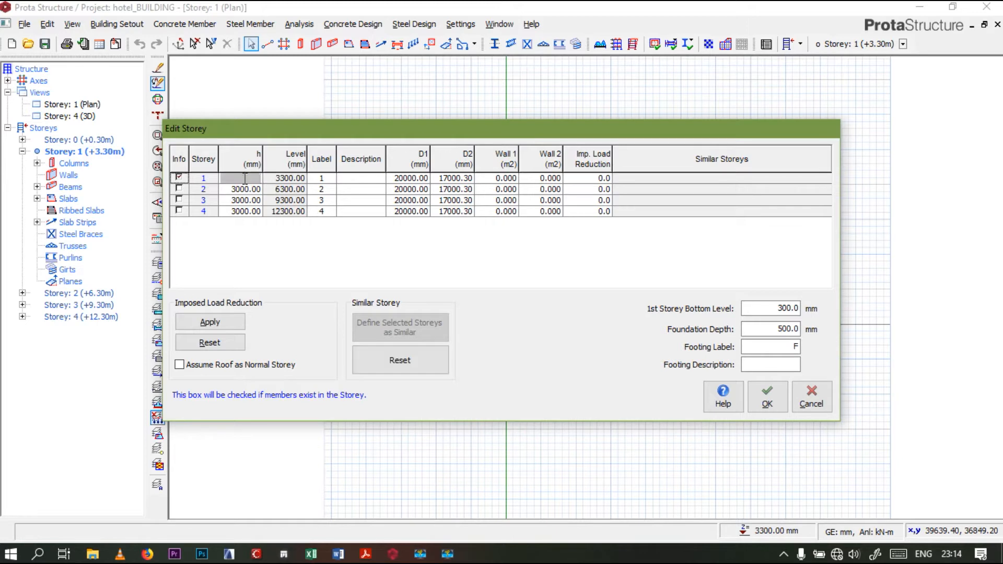
left_click(245, 179)
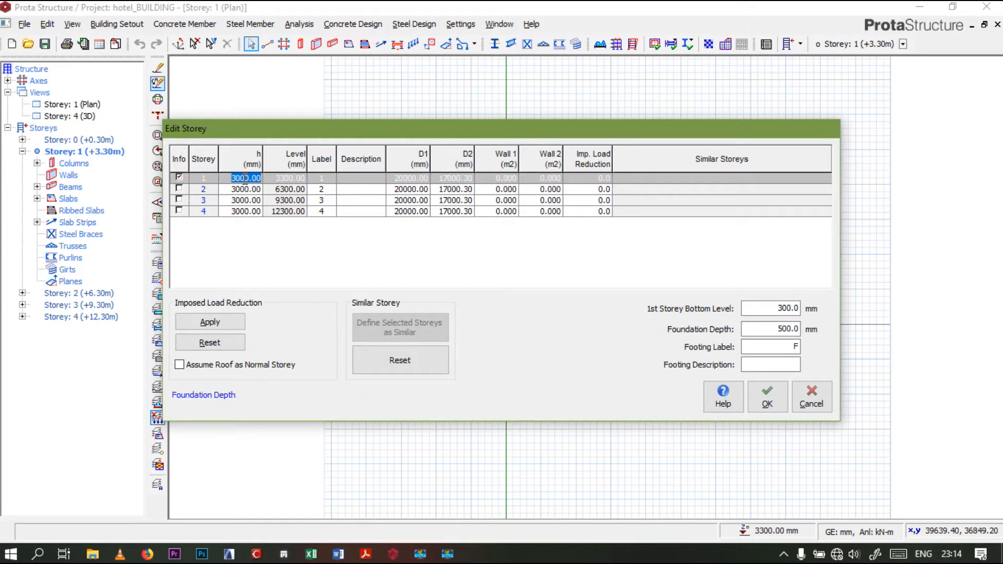
type("1000")
left_click(769, 329)
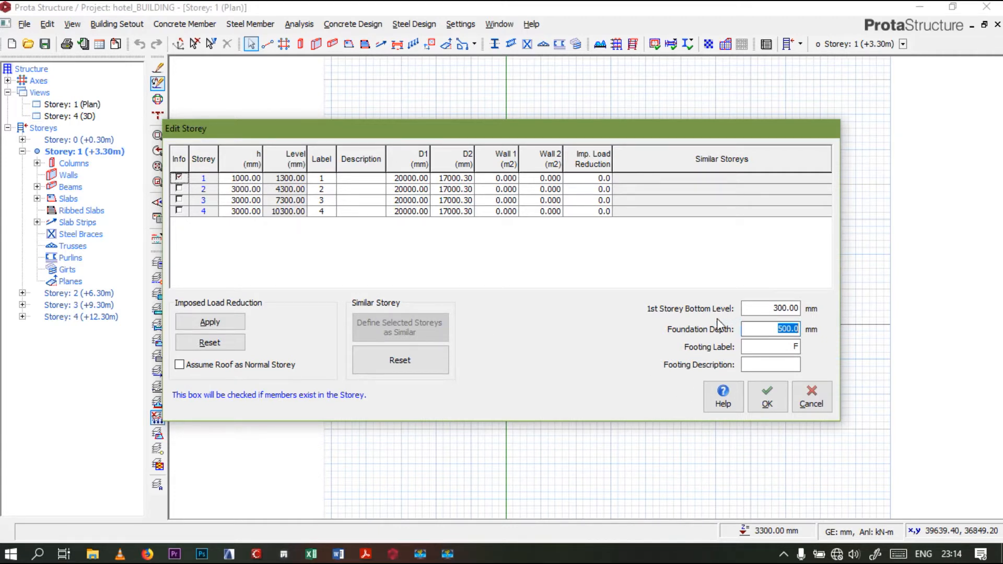
left_click(758, 307)
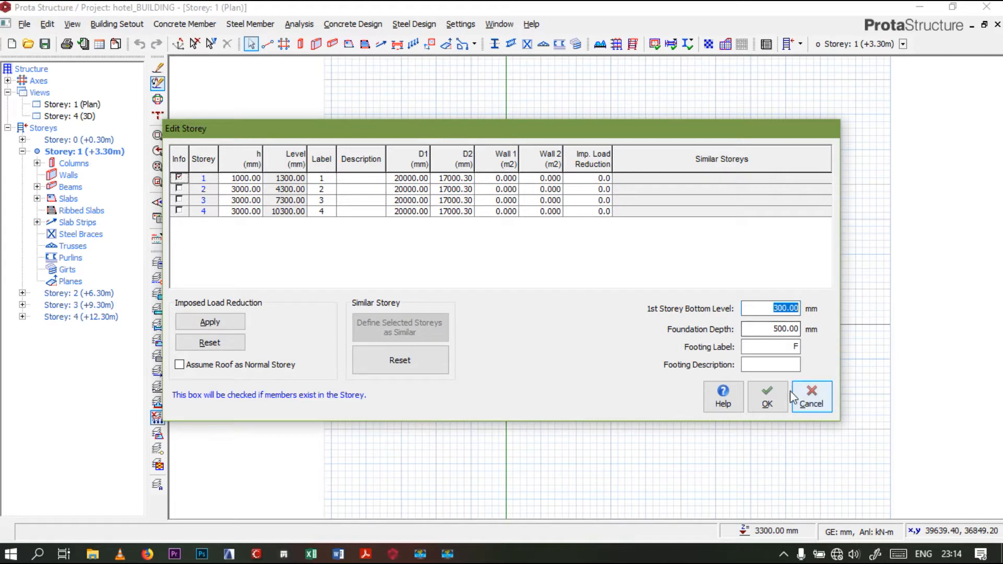
left_click(766, 392)
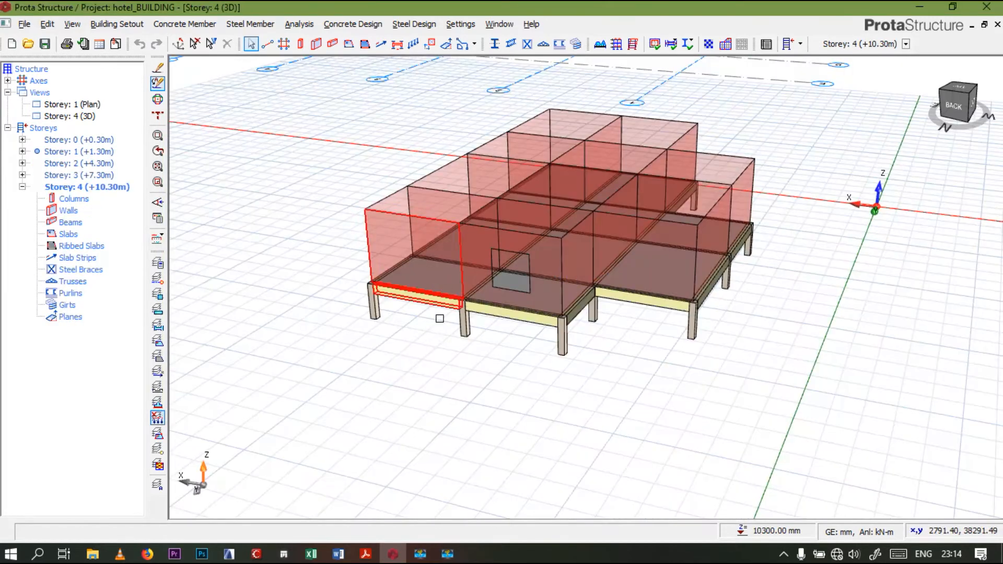
- Examine the shortened ground columns in the 3D view and the columns, beams and slabs in the Storey 1 plan
scroll(436, 357, "up", 5)
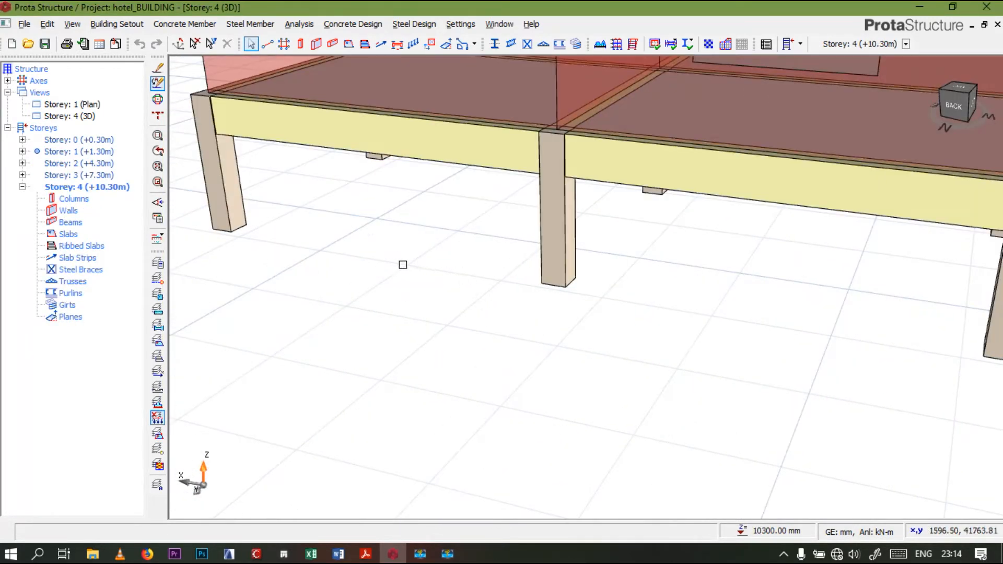
scroll(456, 230, "down", 5)
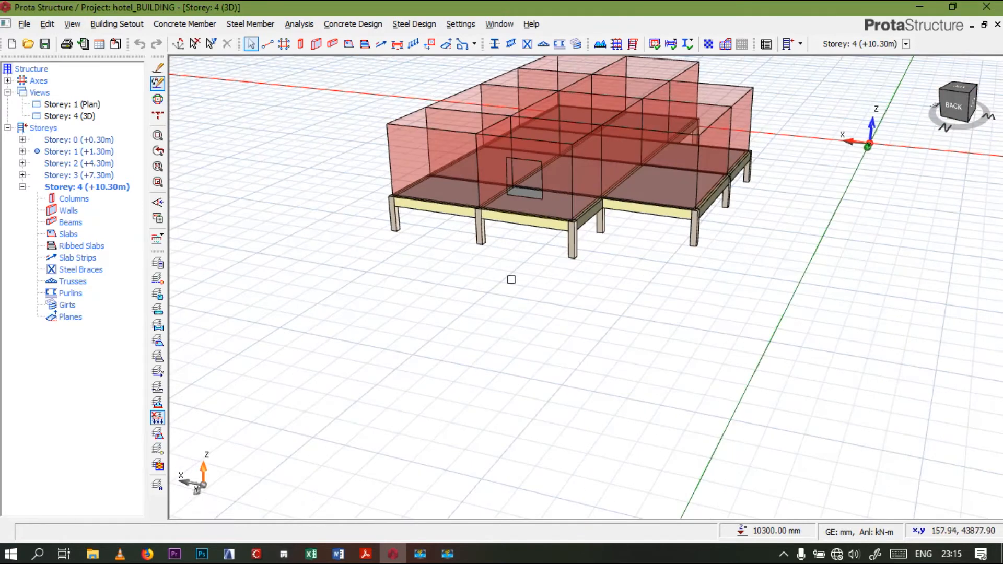
scroll(511, 313, "down", 2)
scroll(511, 335, "down", 2)
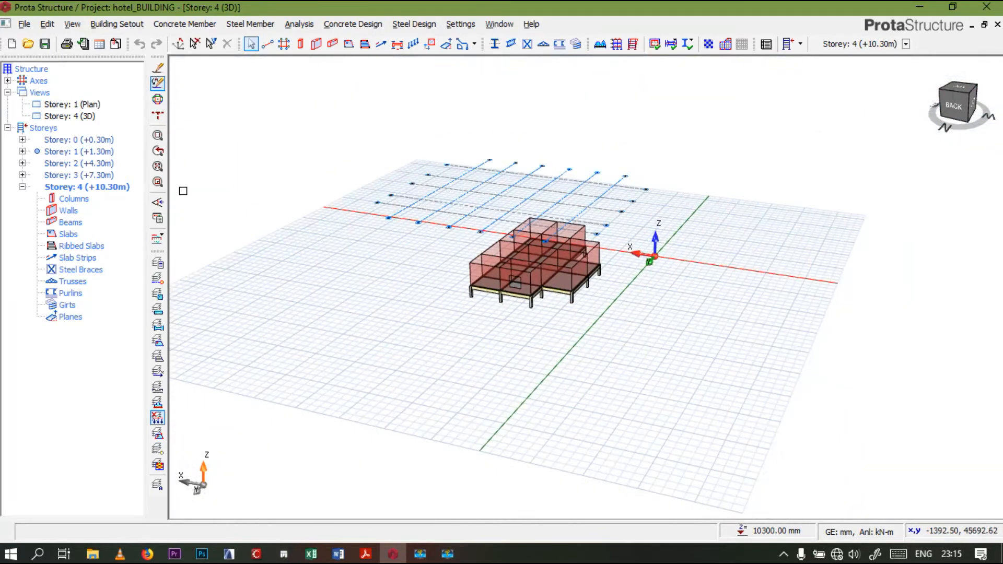
double_click(86, 105)
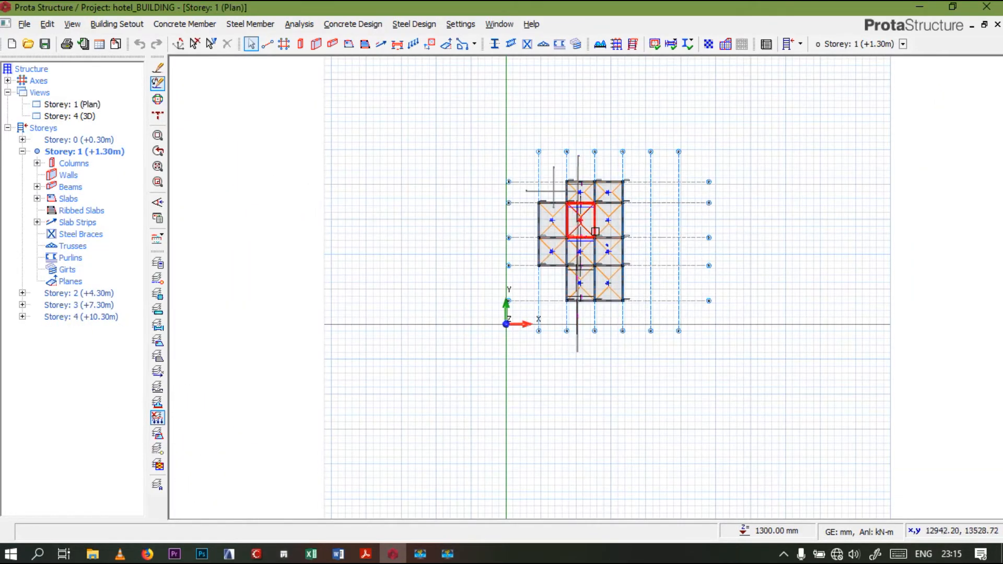
scroll(573, 207, "up", 5)
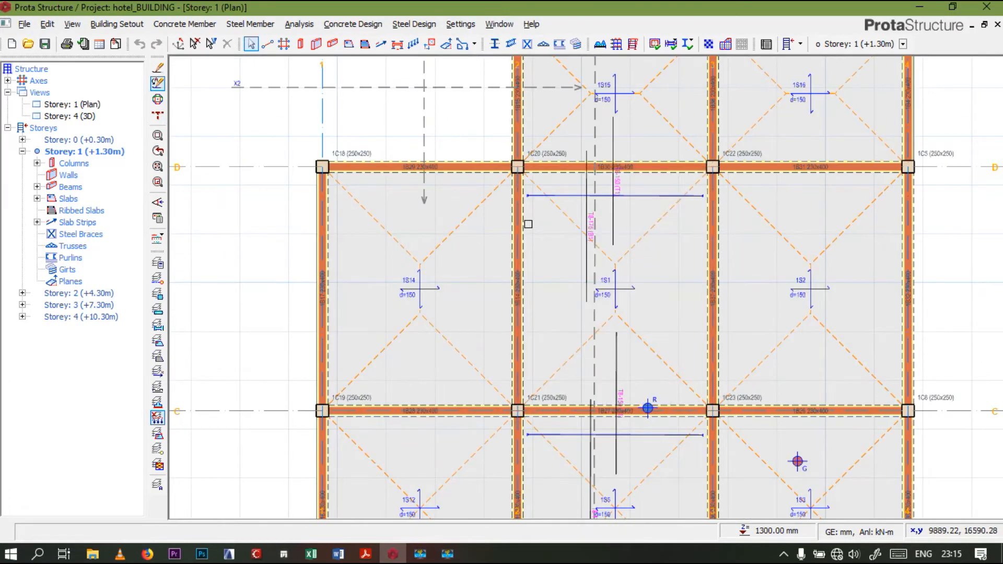
scroll(460, 205, "down", 2)
scroll(457, 206, "up", 6)
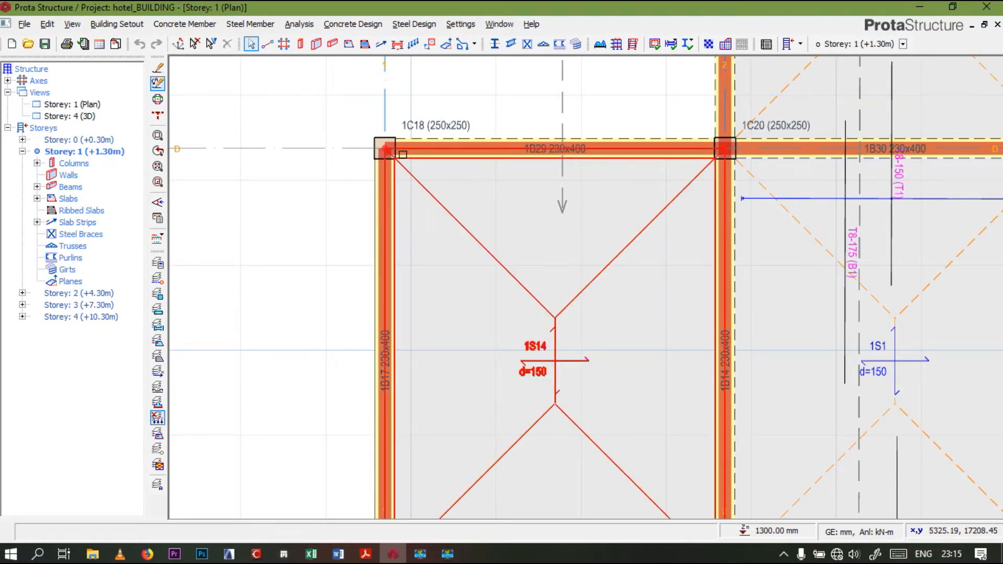
scroll(488, 150, "down", 5)
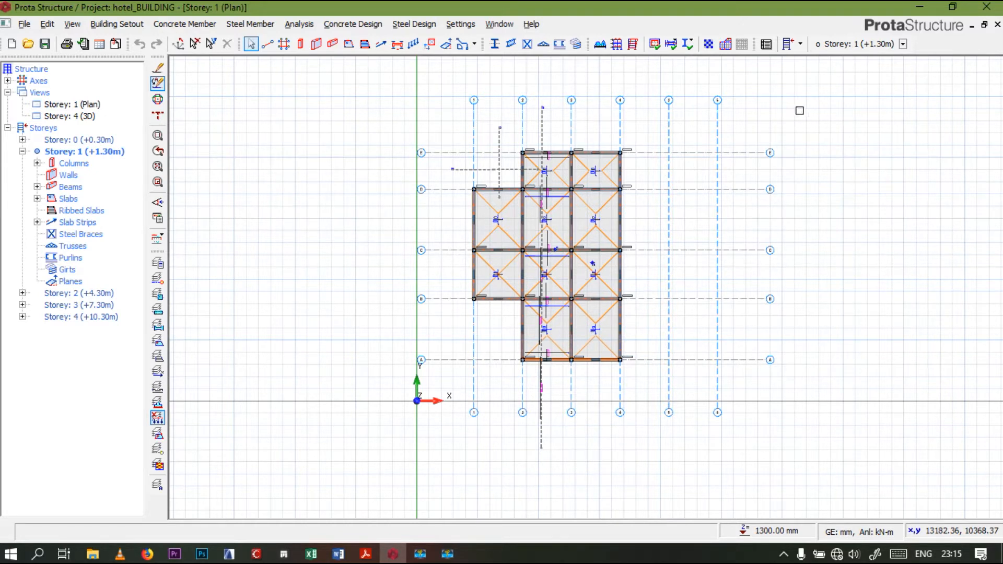
- Generate Storeys 2, 3 and 4 from source Storey 1 with all member types included
left_click(800, 45)
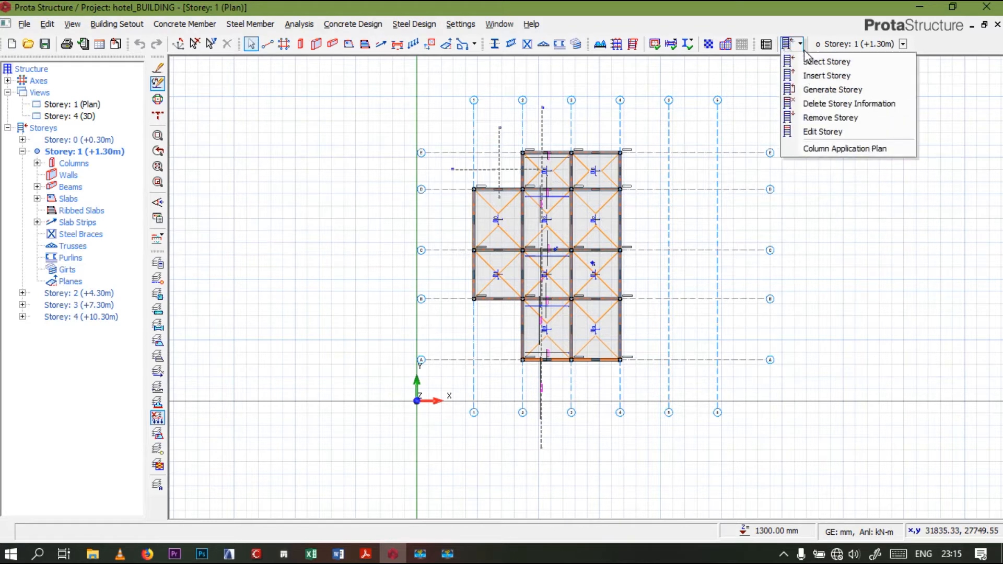
left_click(811, 79)
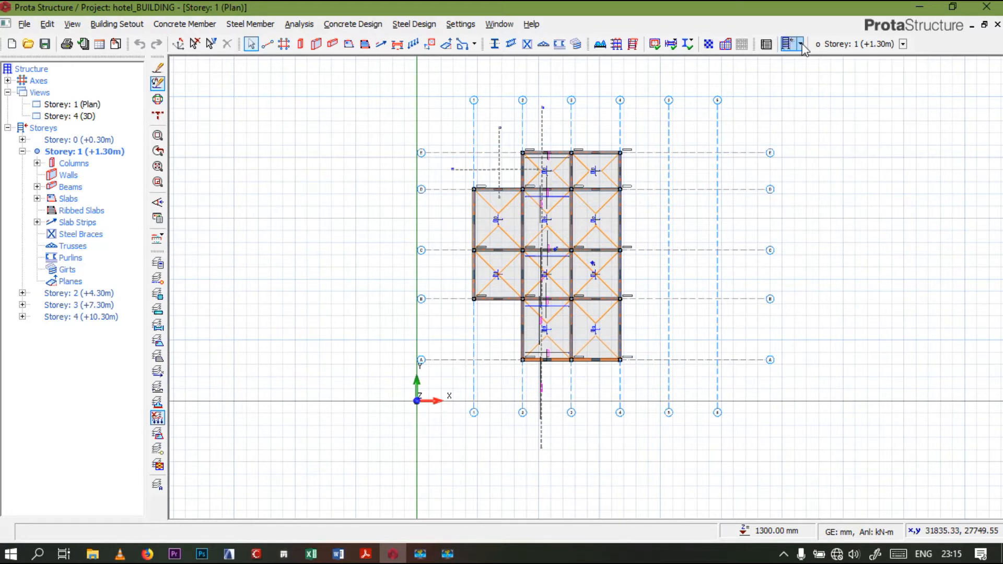
left_click(801, 45)
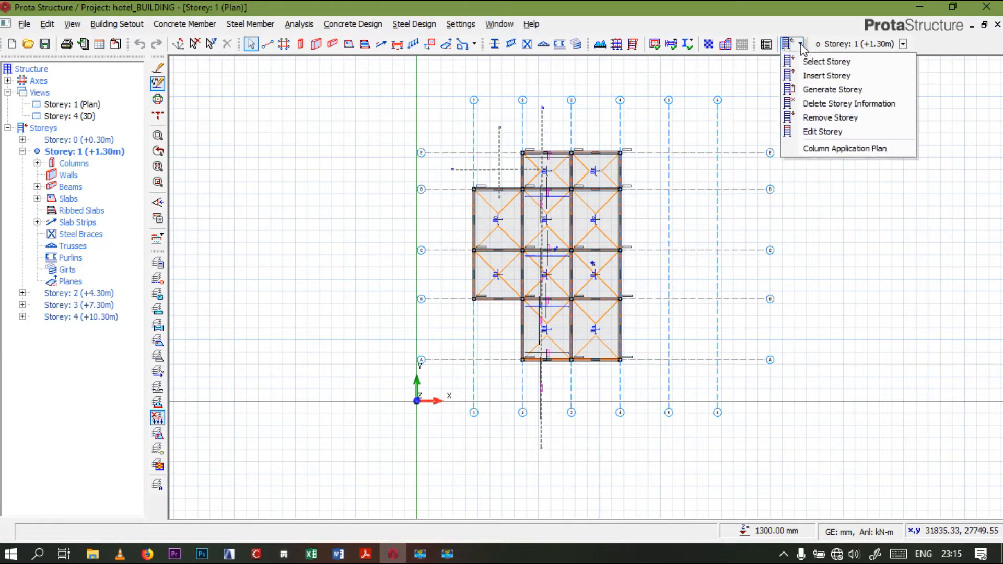
left_click(822, 91)
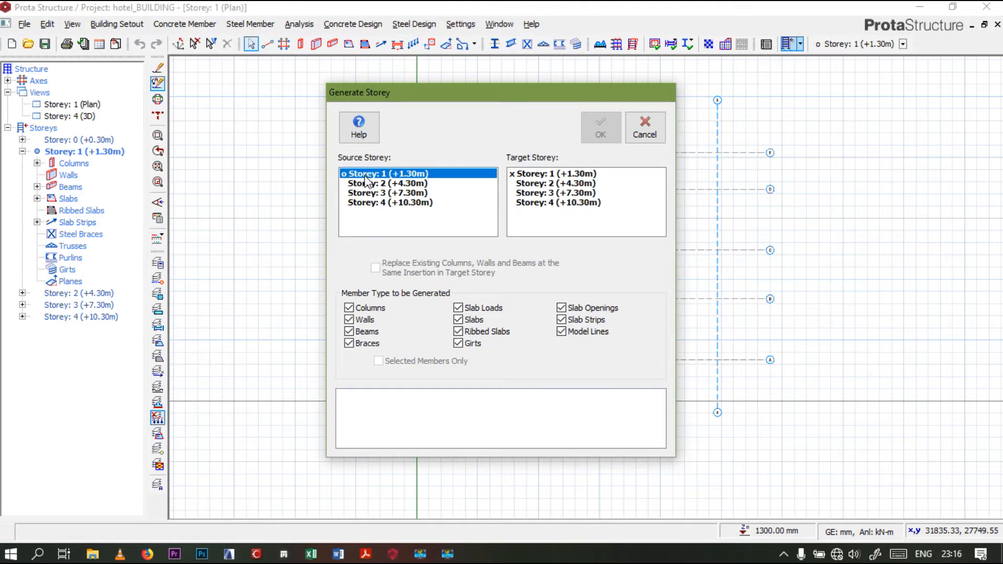
left_click(560, 185)
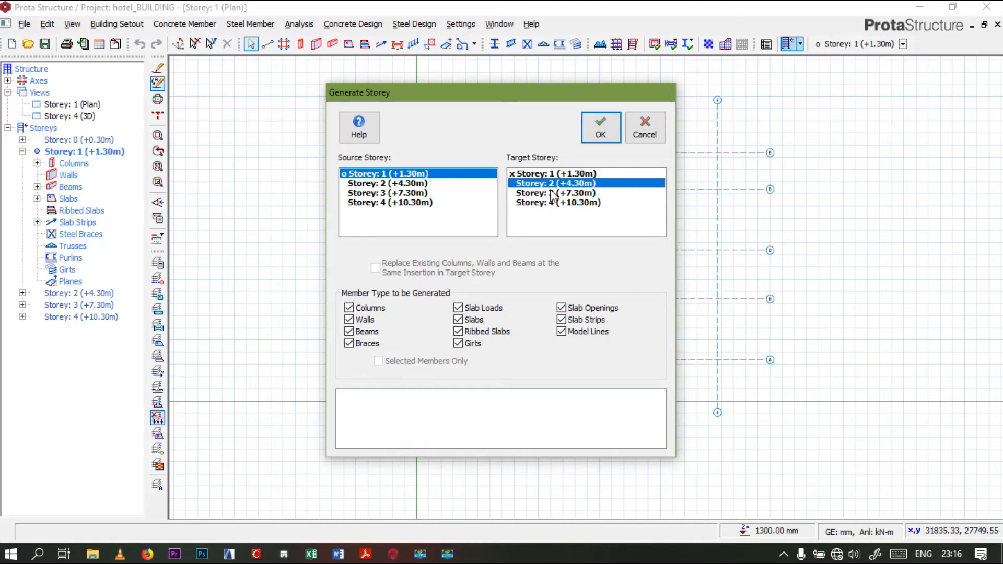
left_click(554, 195, "ctrl")
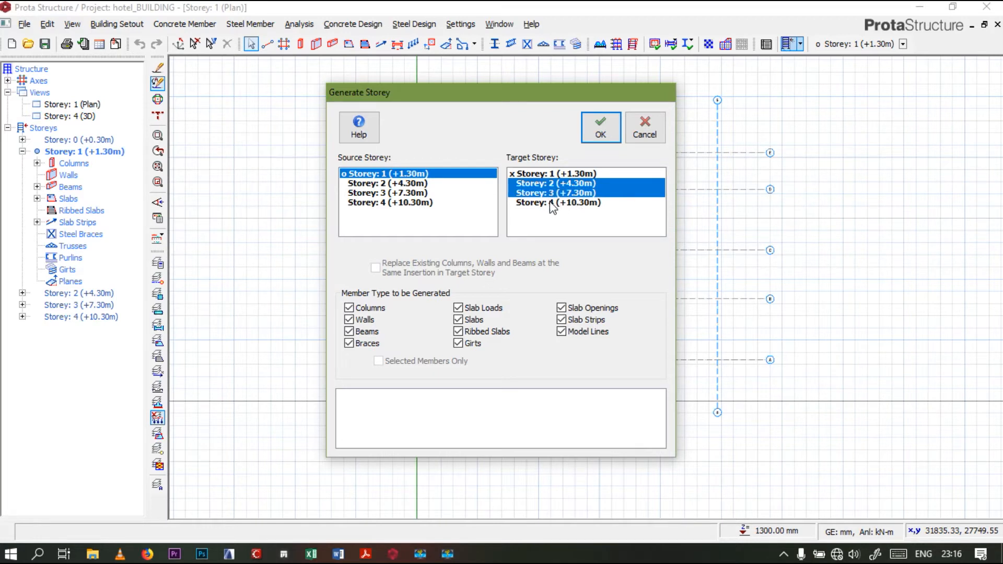
left_click(553, 204, "ctrl")
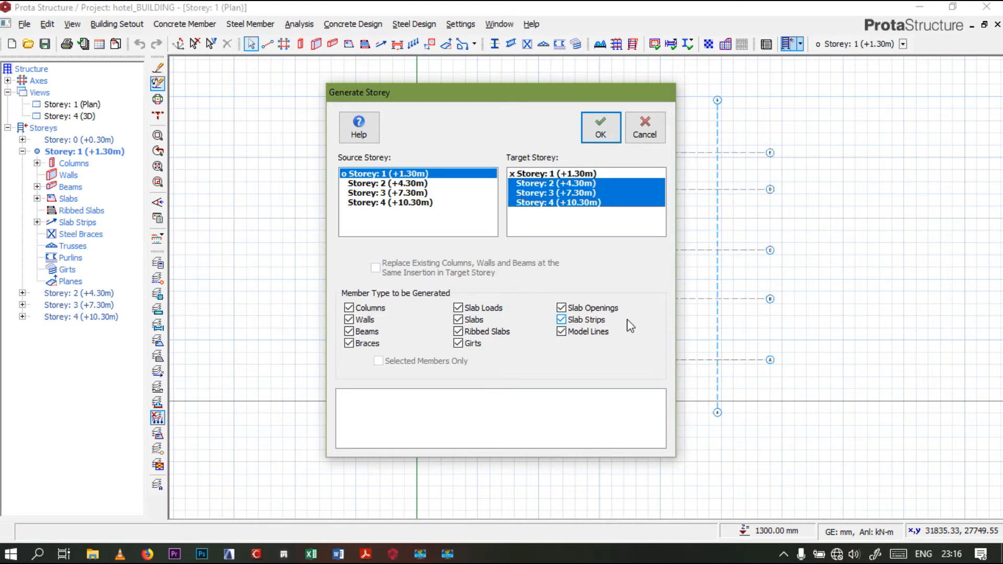
left_click(601, 125)
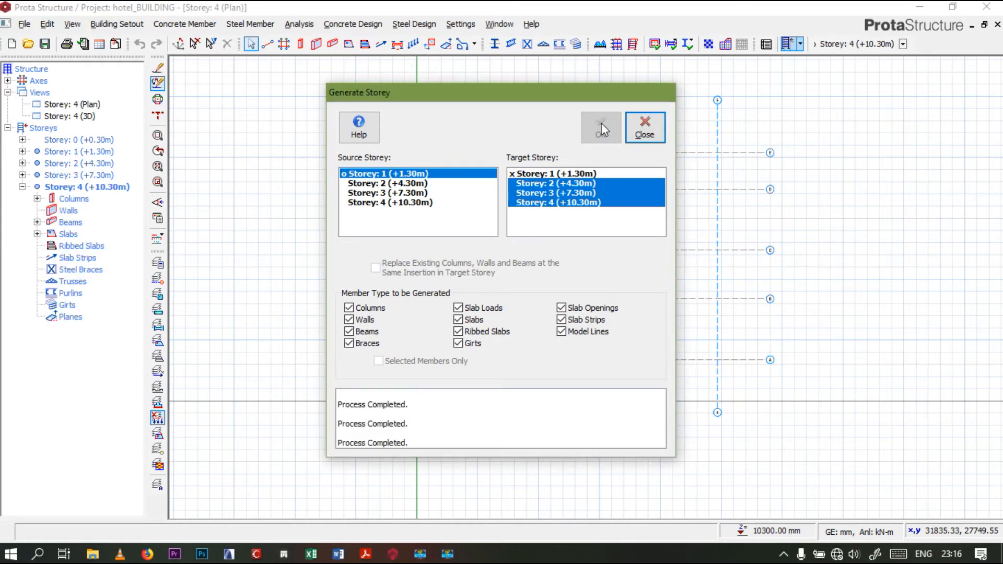
left_click(646, 128)
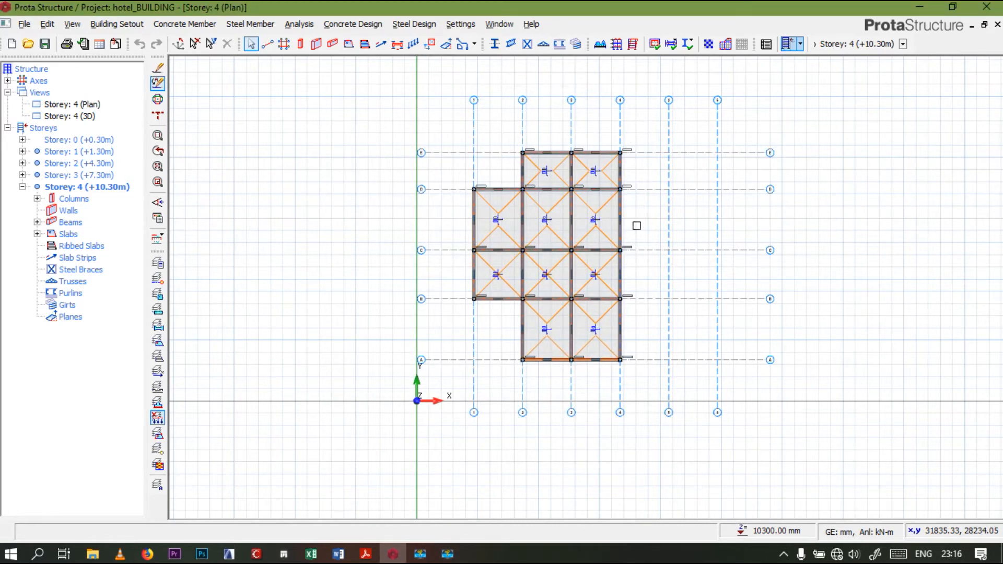
- Inspect the generated storeys and the walls on the top storey's beams in the 3D view, and select Storey 4
double_click(79, 117)
scroll(607, 273, "up", 3)
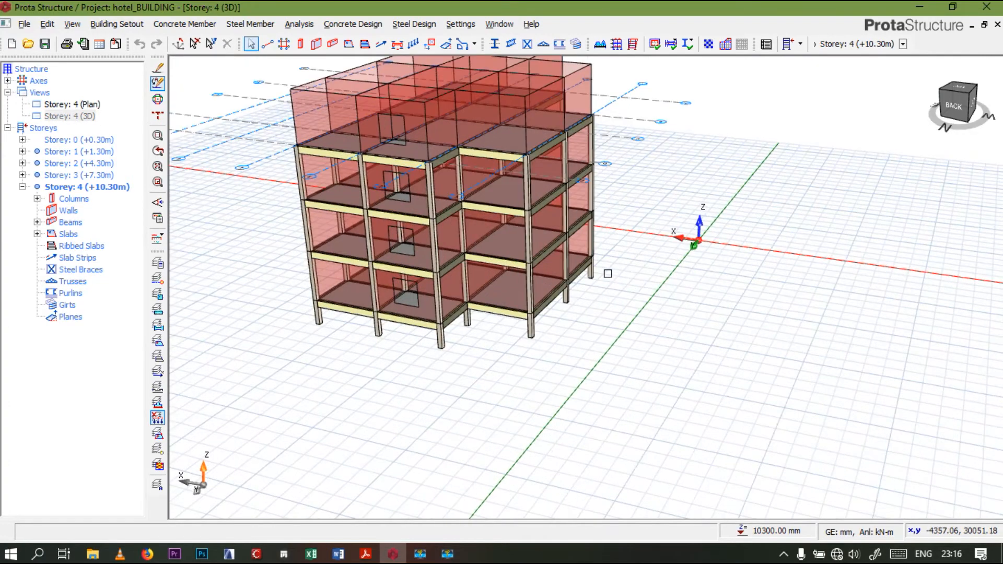
middle_click_drag(625, 307, 579, 285)
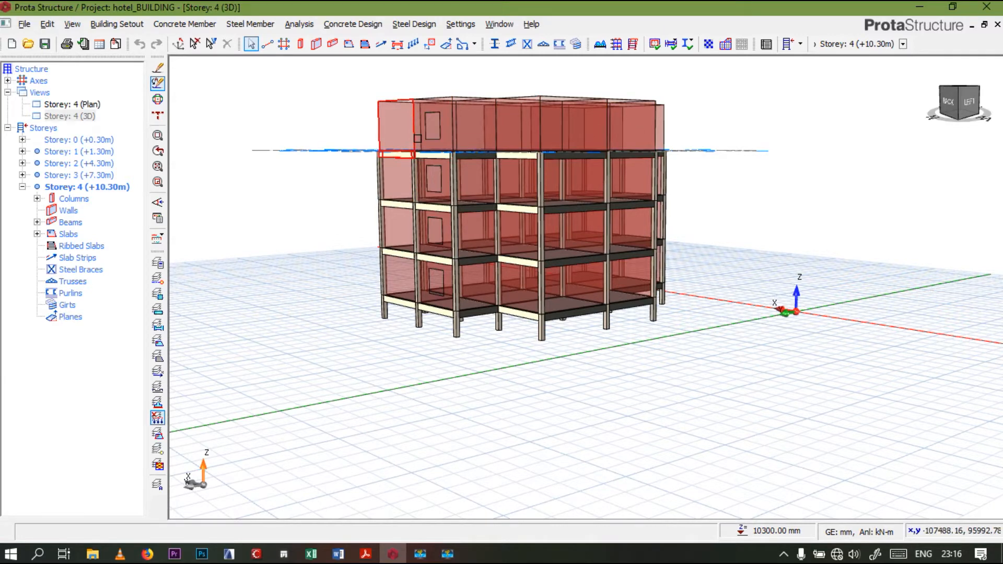
mouse_move(418, 137)
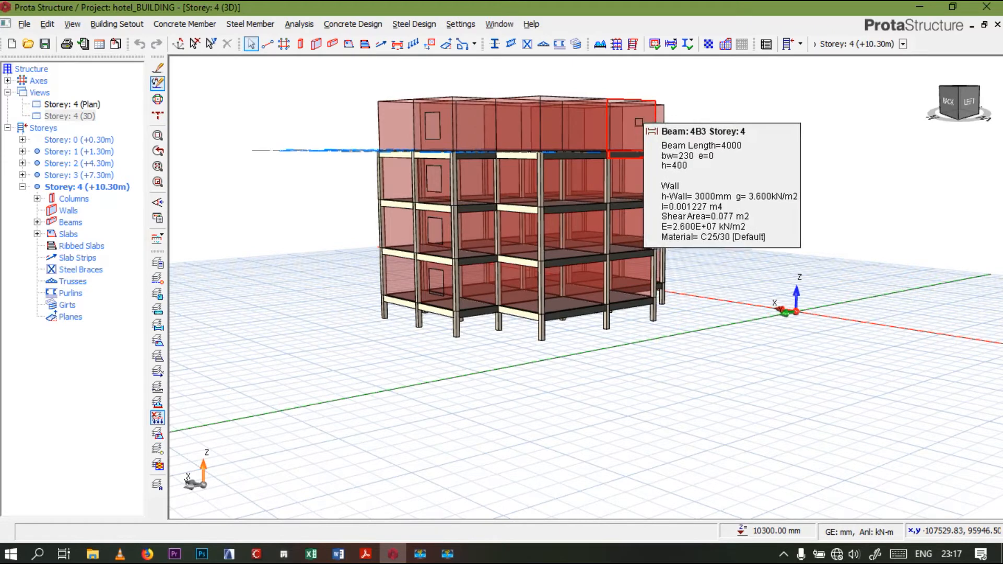
double_click(73, 187)
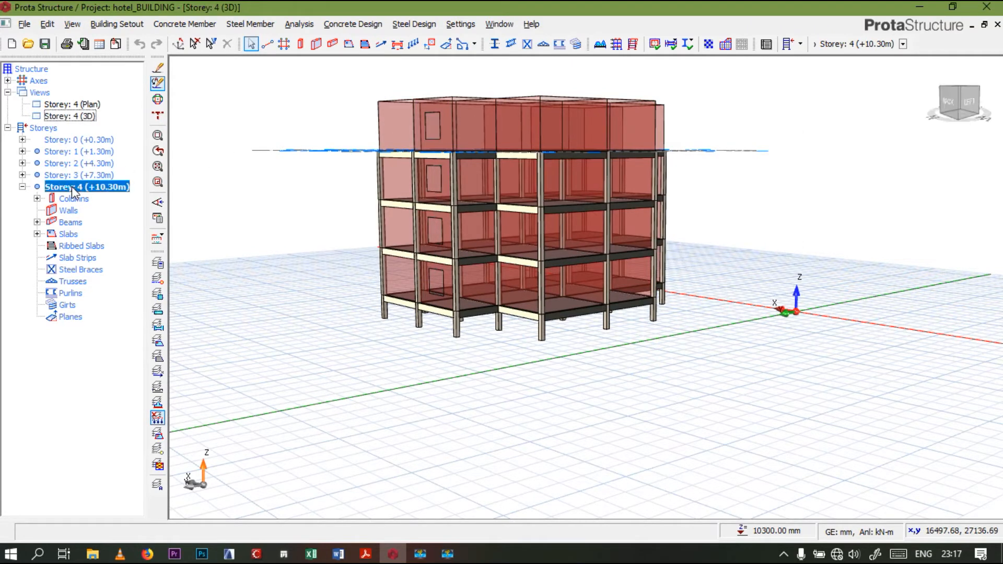
- Delete the wall loads from all beams of Storey 4 in its plan view and clear the selection
double_click(73, 106)
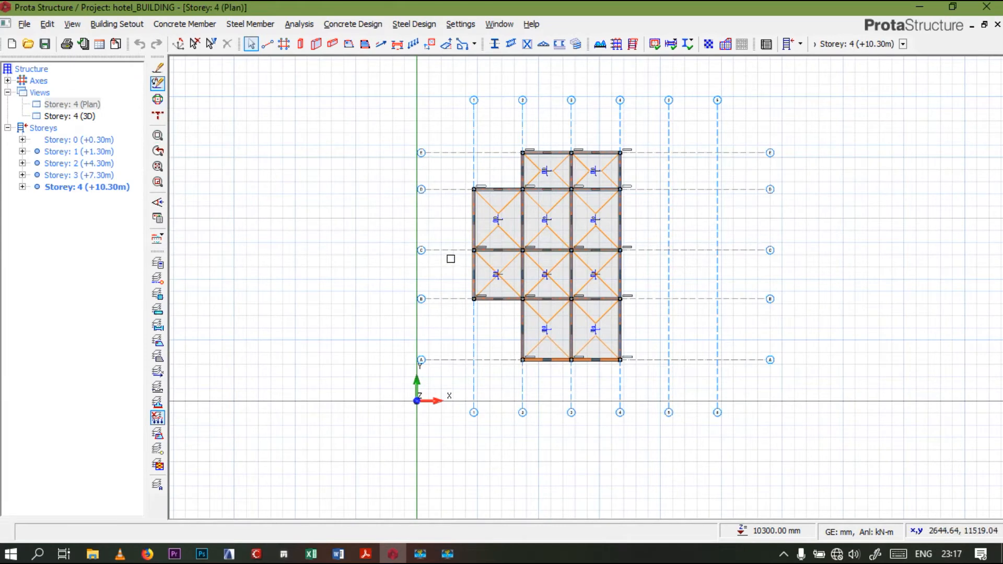
scroll(450, 259, "down", 2)
left_click_drag(363, 139, 665, 408)
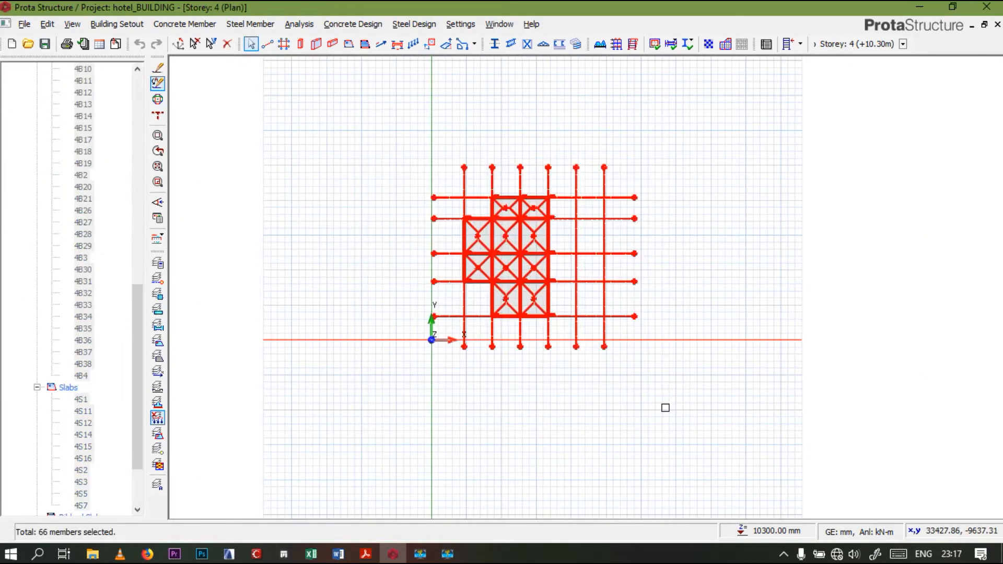
right_click(657, 237)
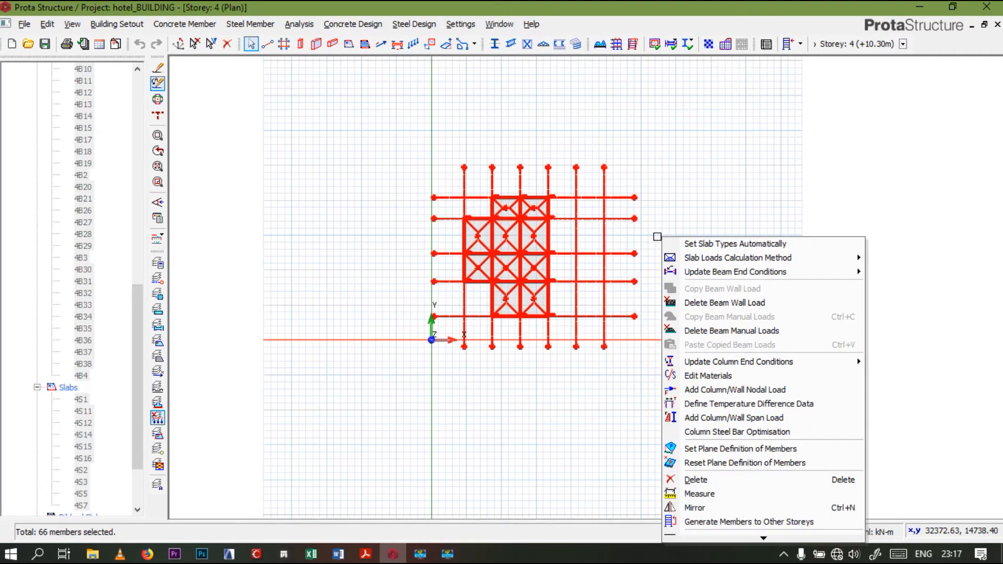
left_click(722, 305)
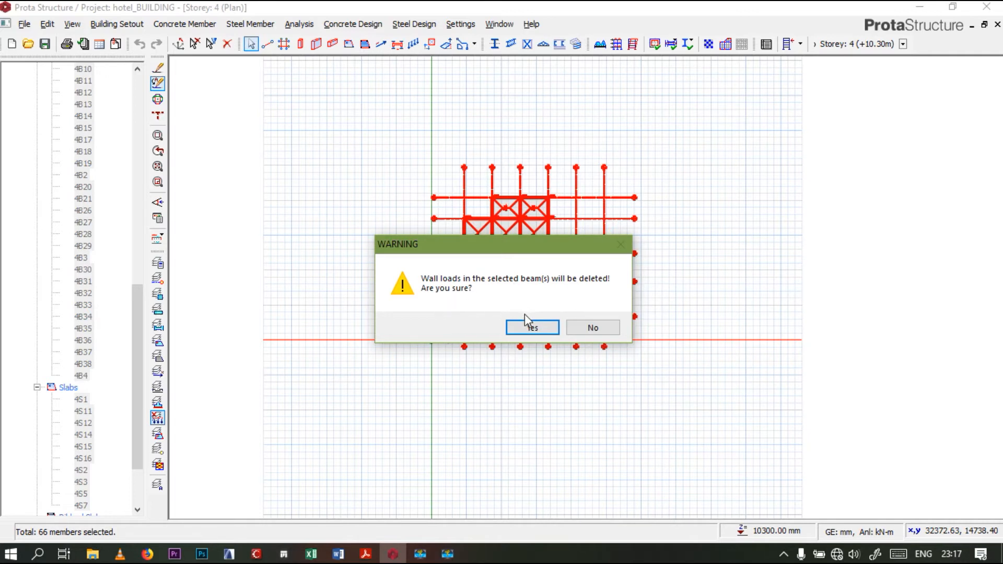
left_click(532, 328)
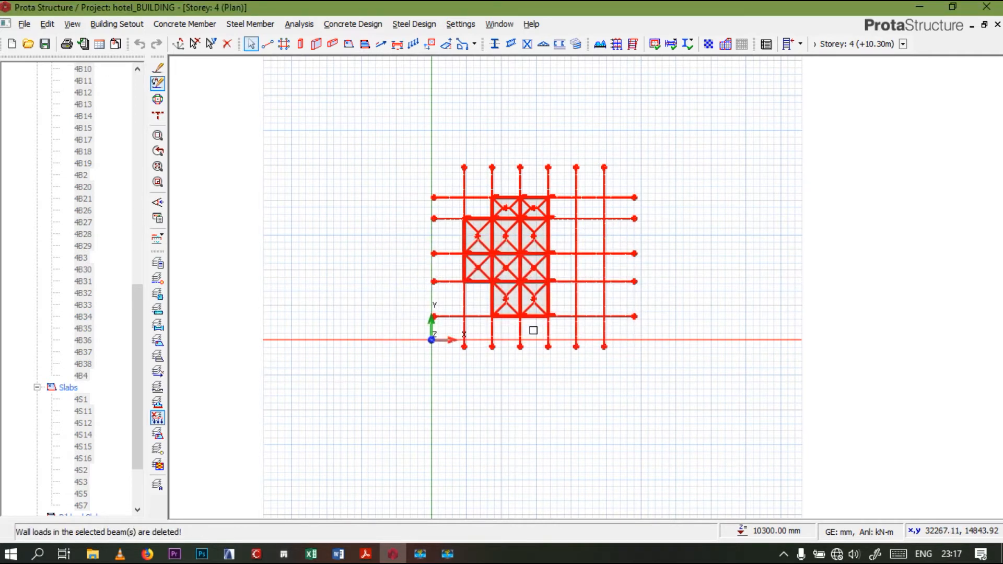
left_click(625, 293)
- Inspect the Storey 4 plan and the building's roof level in the 3D view from several sides for remaining walls
scroll(504, 218, "up", 5)
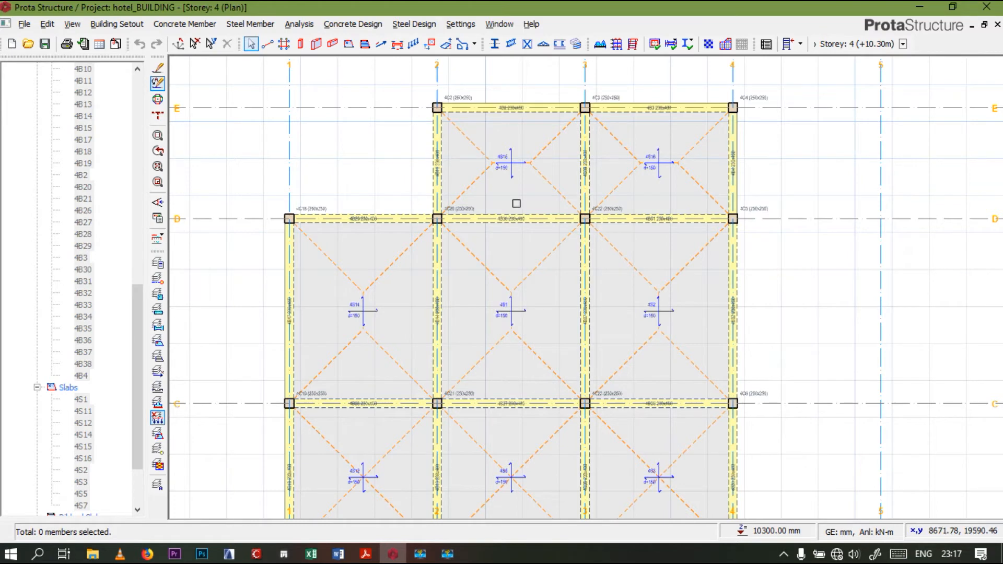
scroll(520, 204, "down", 4)
scroll(520, 204, "down", 2)
scroll(100, 195, "up", 15)
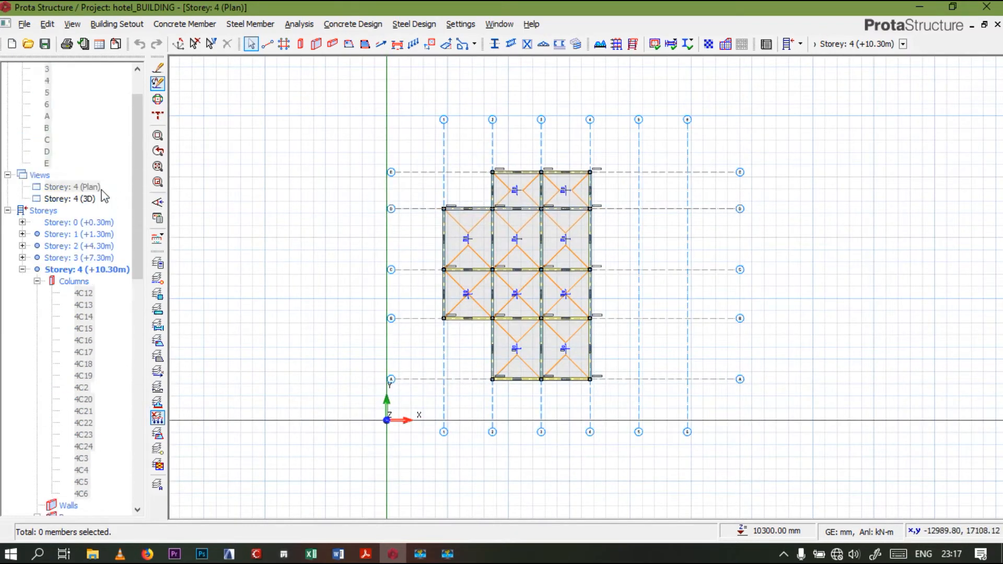
double_click(84, 246)
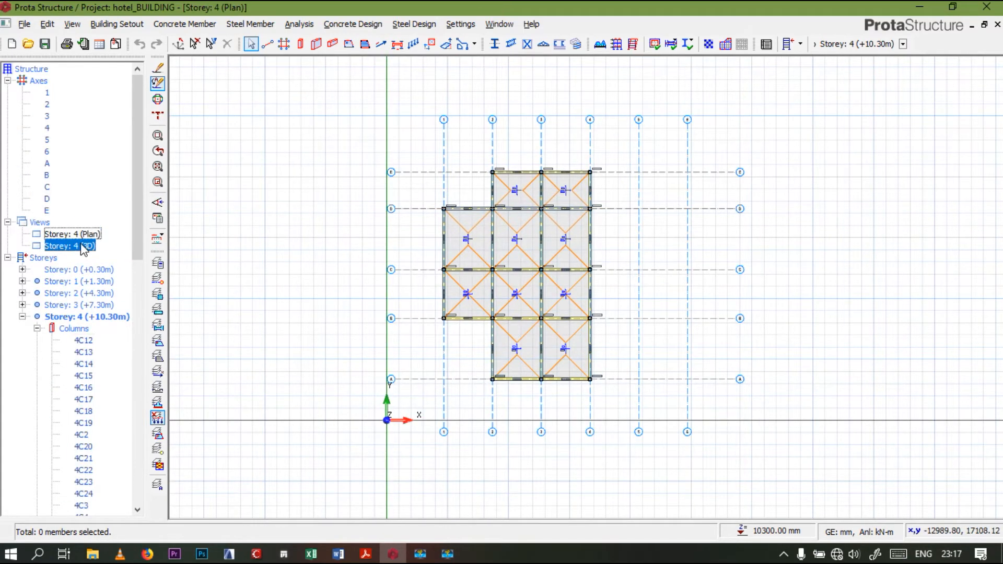
scroll(403, 147, "up", 5)
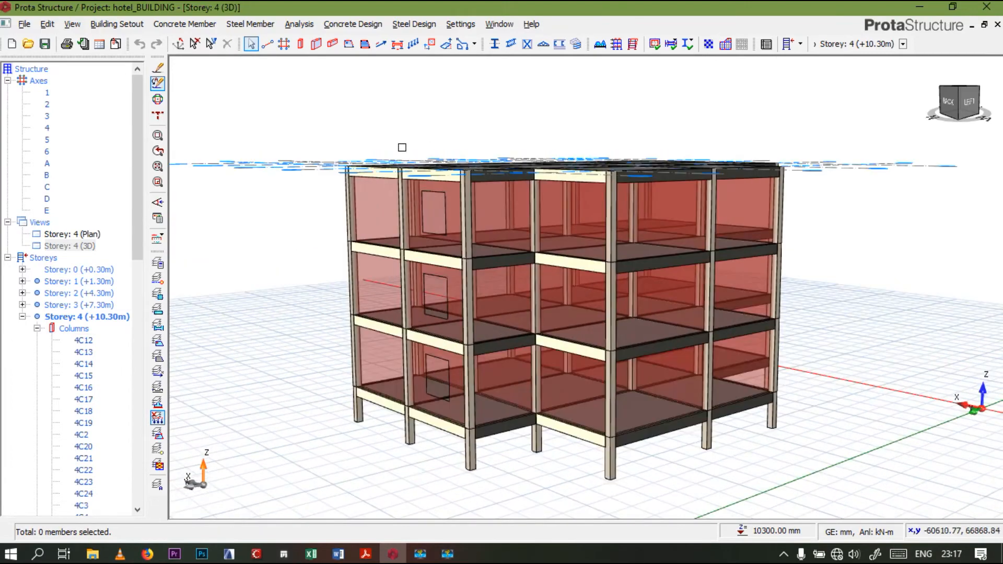
scroll(725, 165, "down", 5)
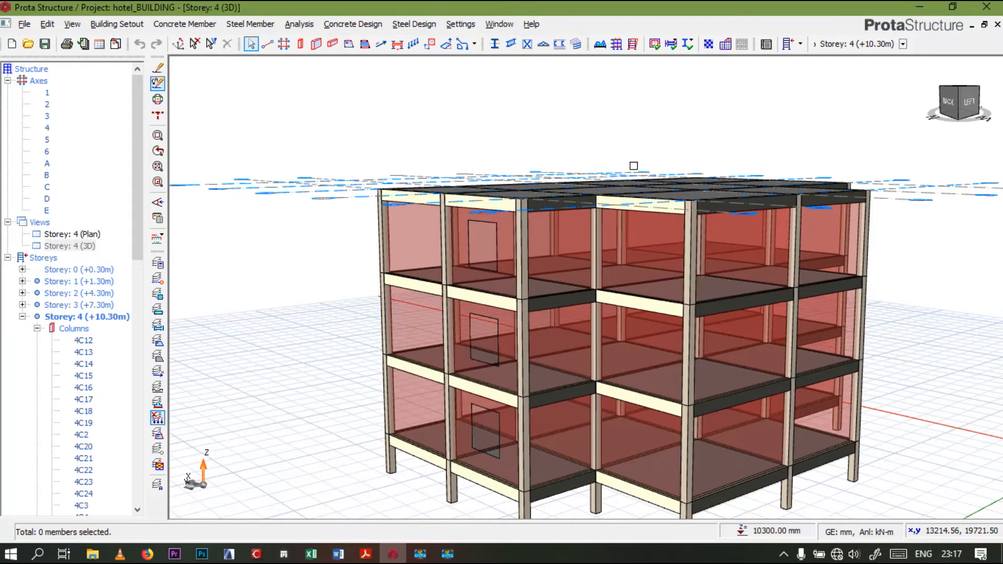
scroll(472, 180, "down", 3)
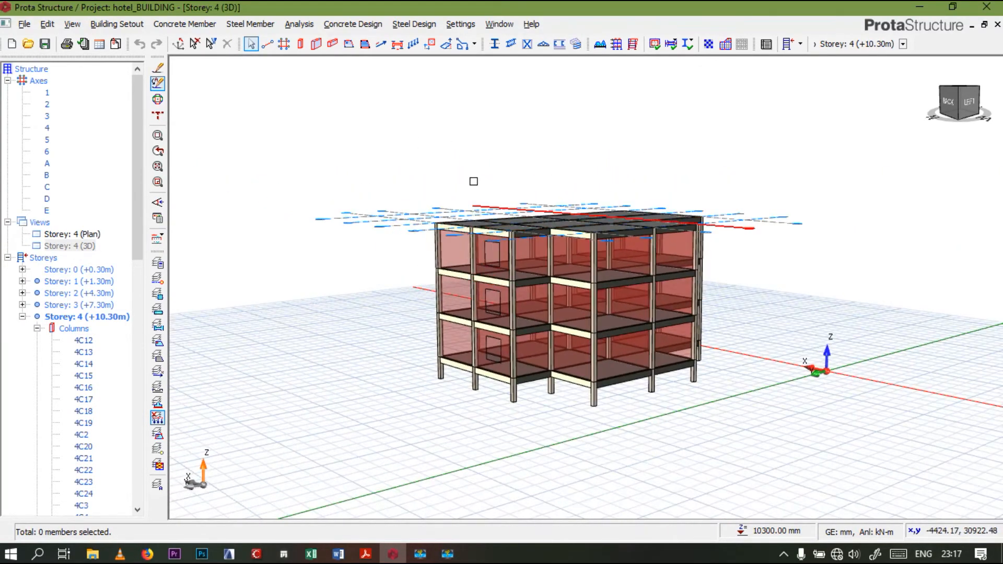
left_click_drag(493, 182, 705, 183)
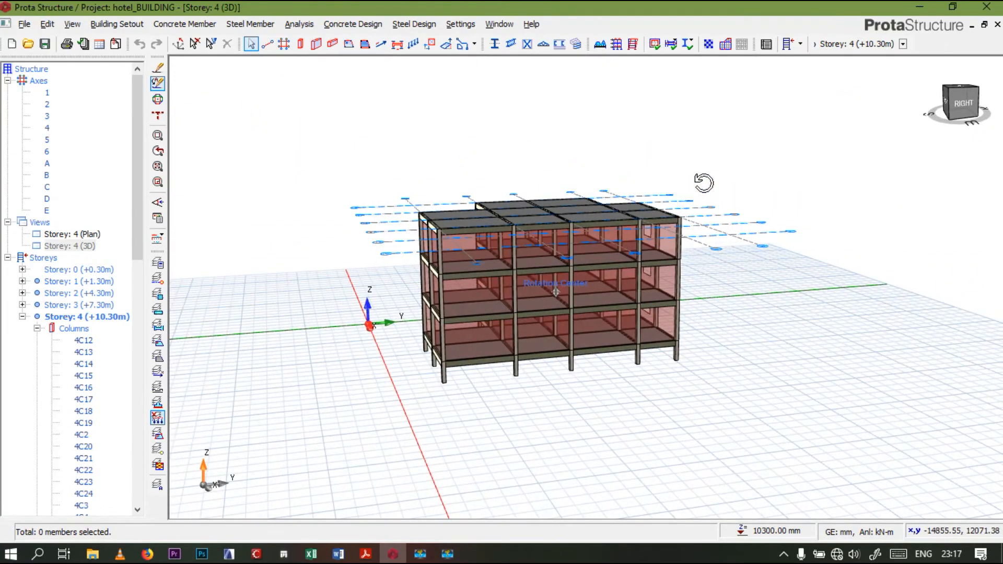
mouse_move(471, 212)
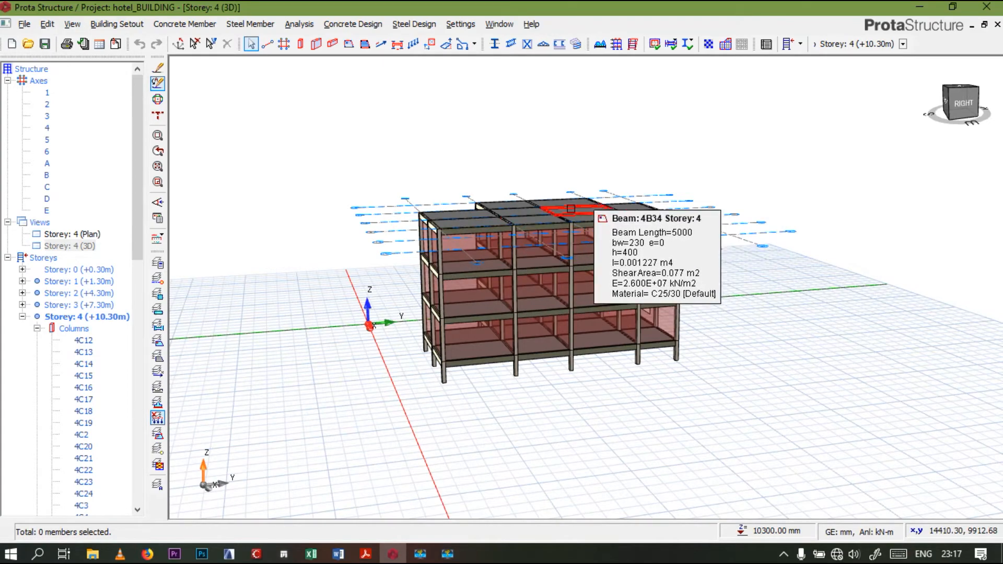
scroll(568, 208, "up", 5)
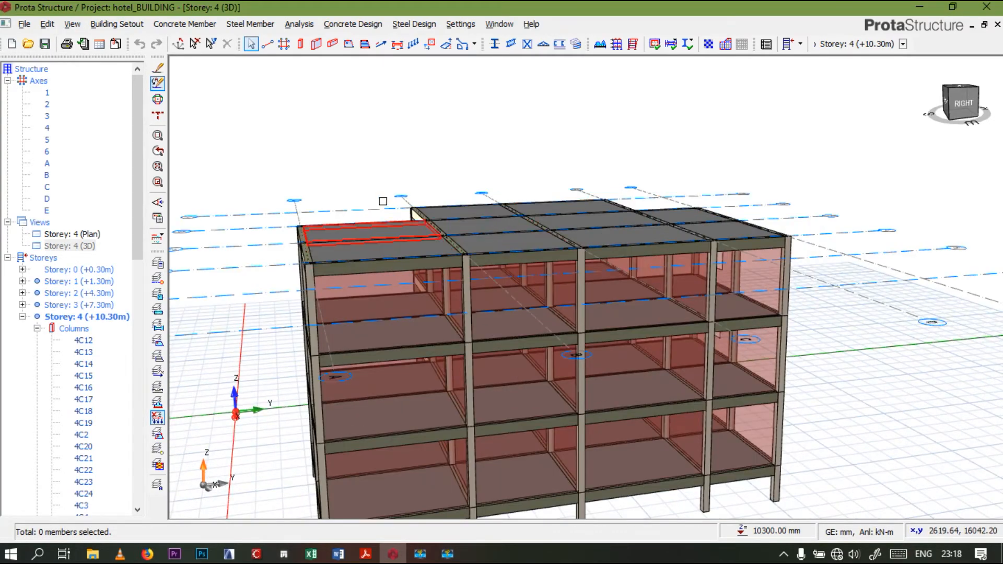
middle_click_drag(390, 174, 442, 185)
scroll(647, 222, "down", 5)
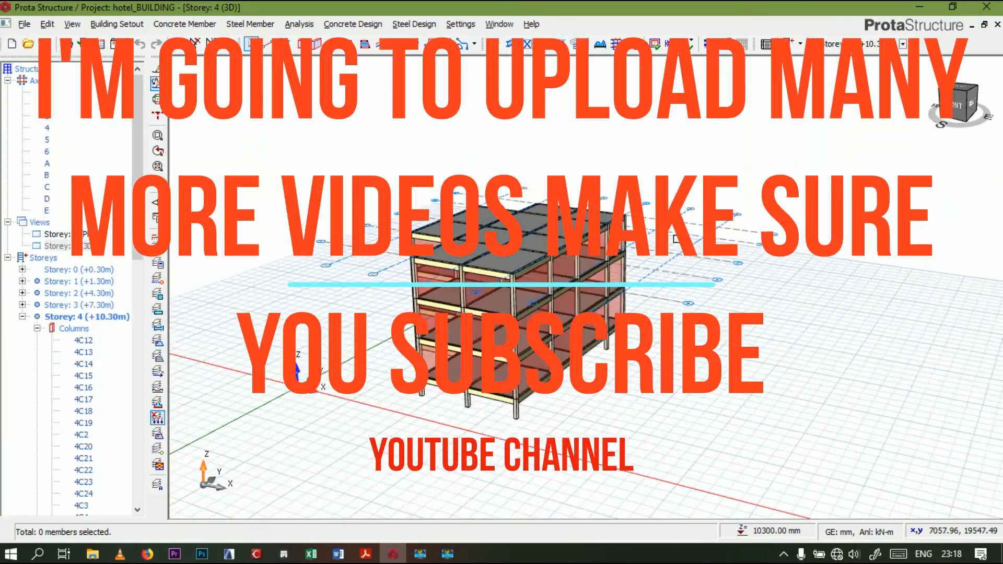
scroll(470, 235, "up", 3)
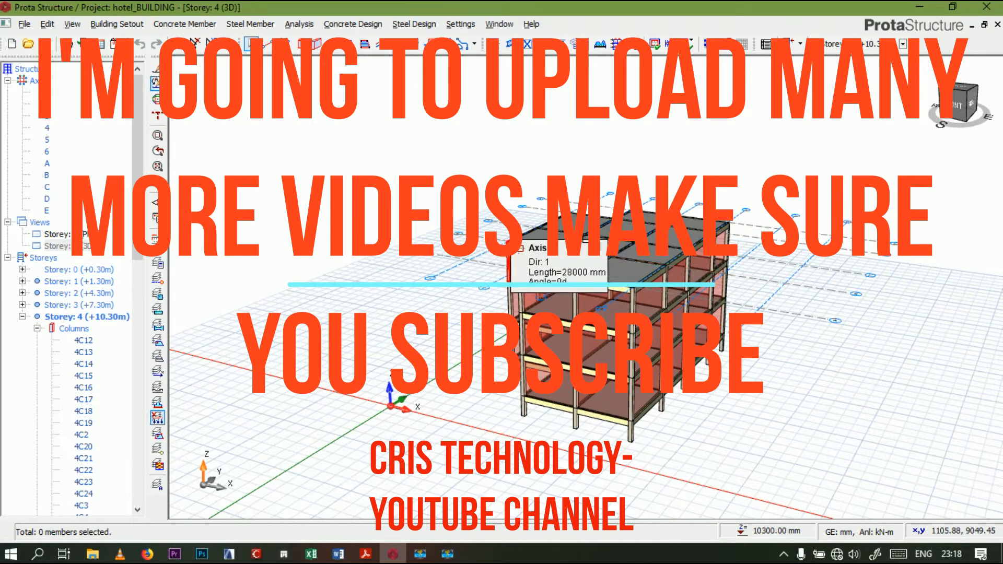
scroll(650, 314, "up", 3)
scroll(650, 315, "down", 5)
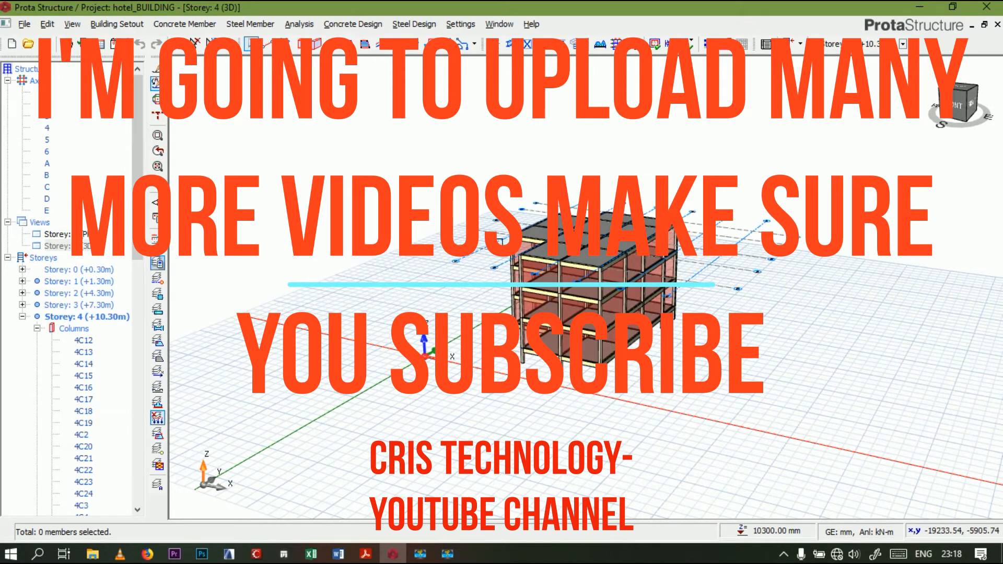
middle_click_drag(700, 283, 484, 248)
- Return to the Storey 4 plan and review its beam and slab layout and the available storey commands
left_click(74, 234)
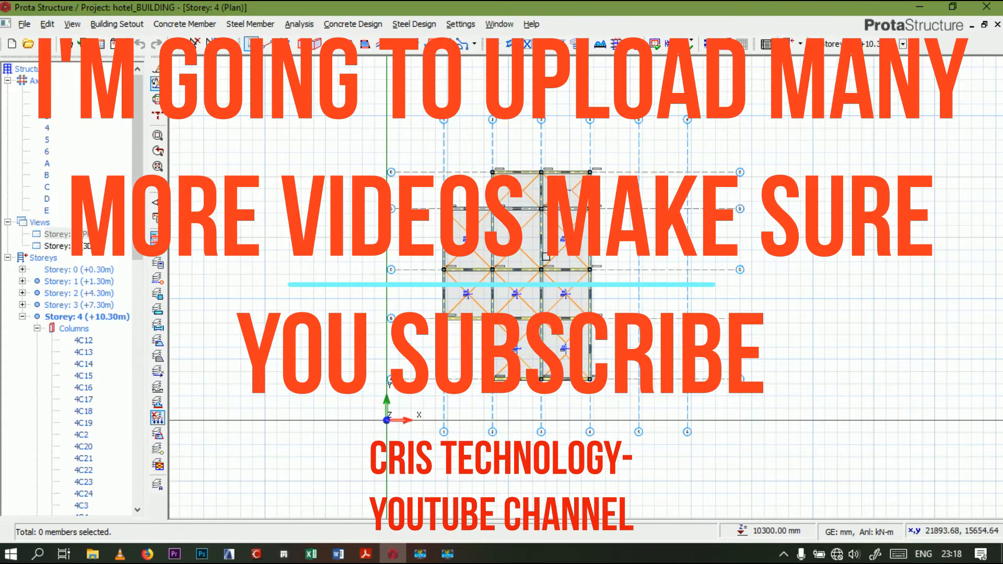
scroll(556, 235, "up", 2)
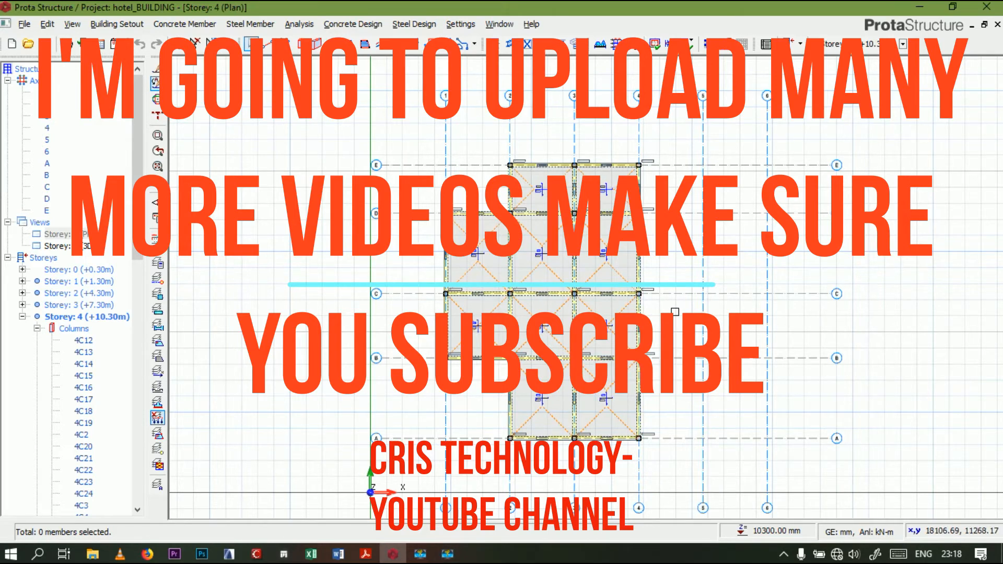
left_click(801, 45)
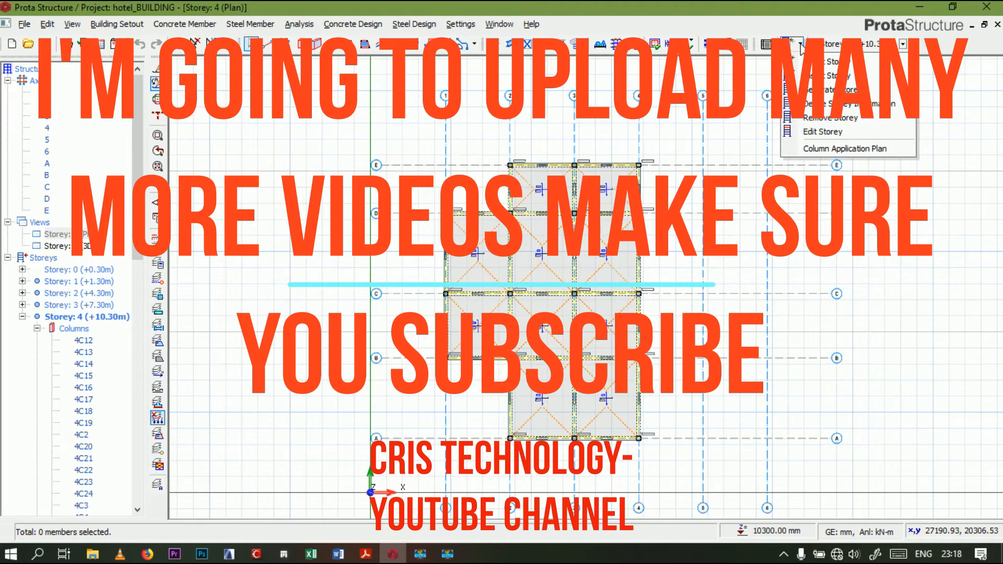
left_click(868, 228)
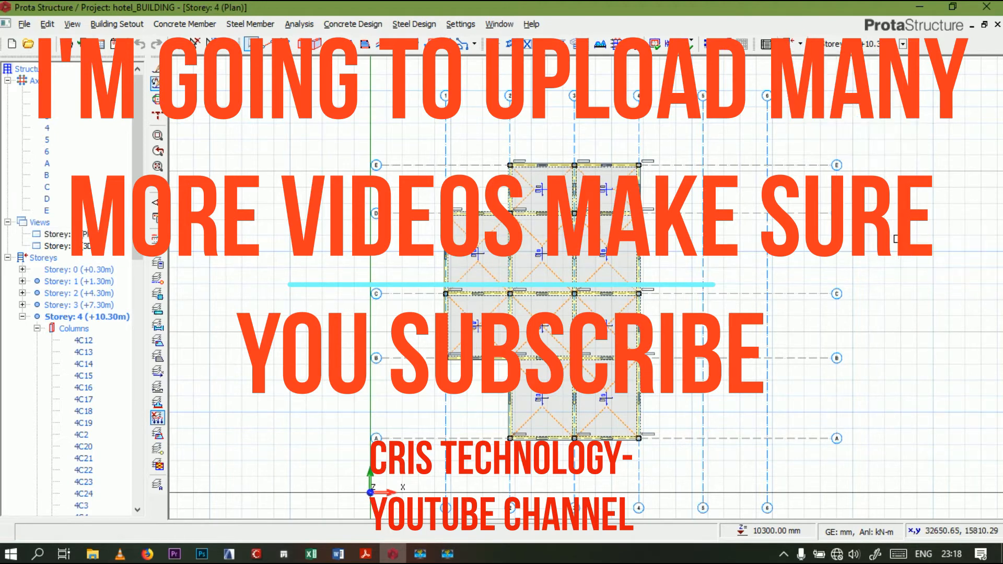
scroll(573, 315, "up", 2)
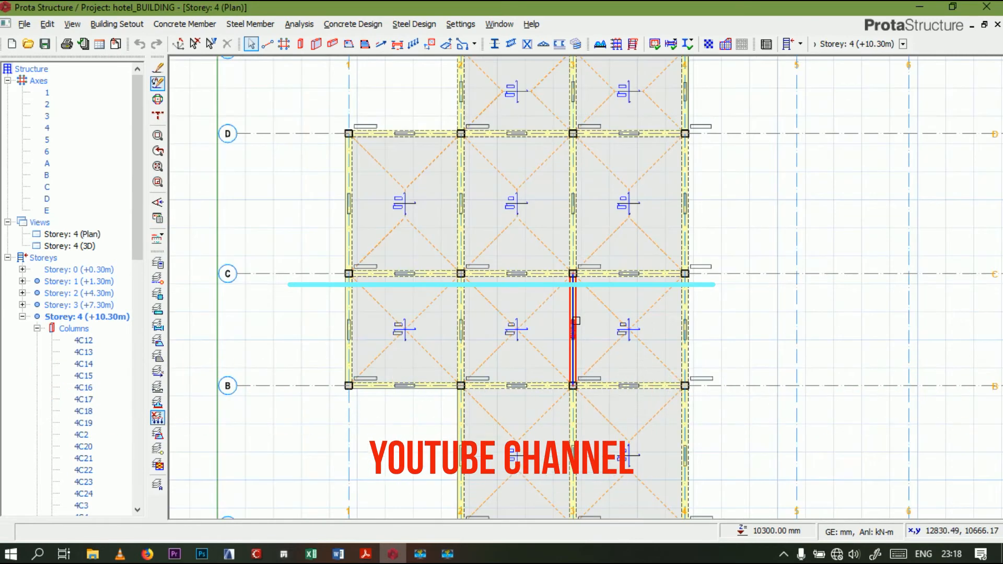
scroll(572, 316, "down", 5)
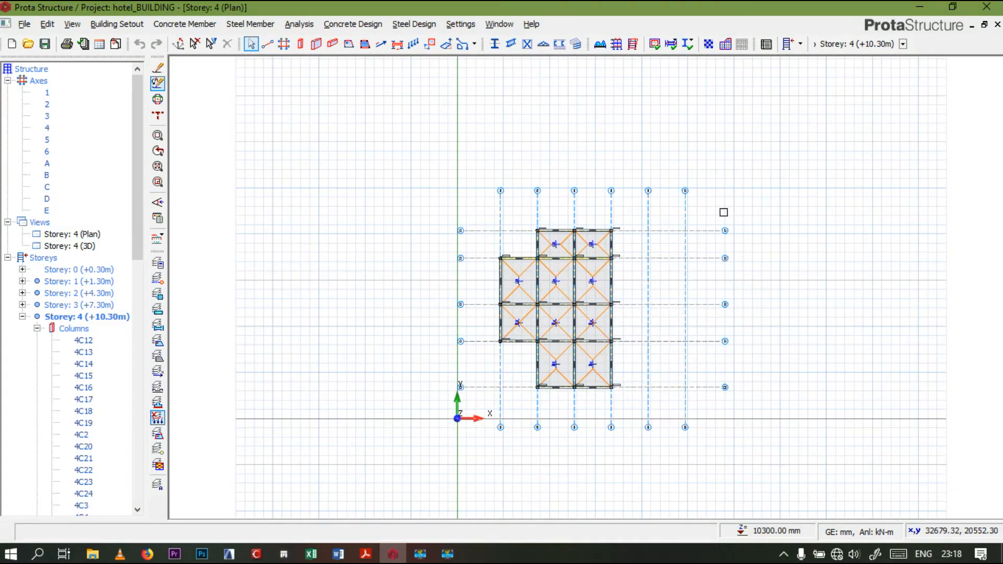
mouse_move(613, 362)
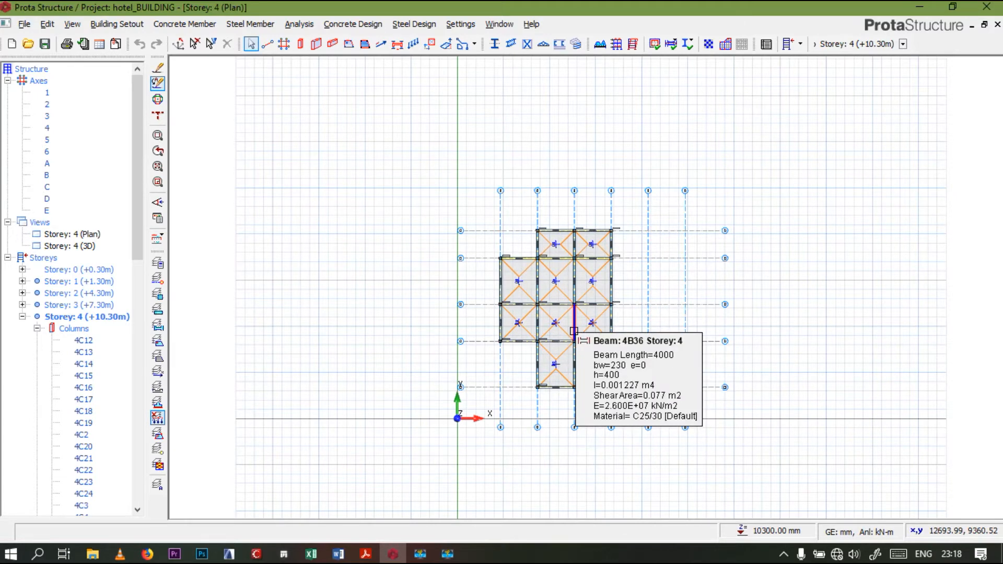
scroll(574, 330, "up", 1)
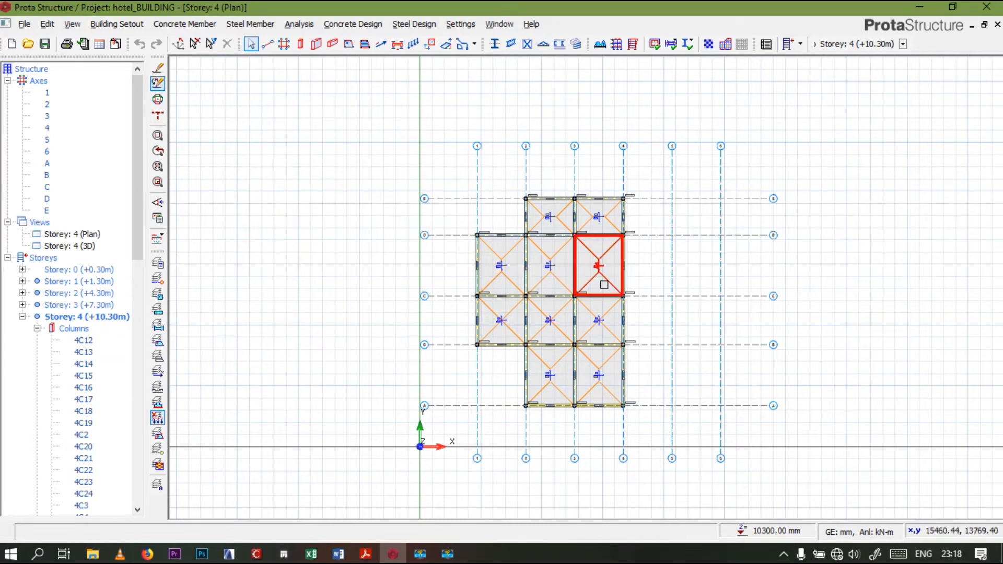
left_click(798, 49)
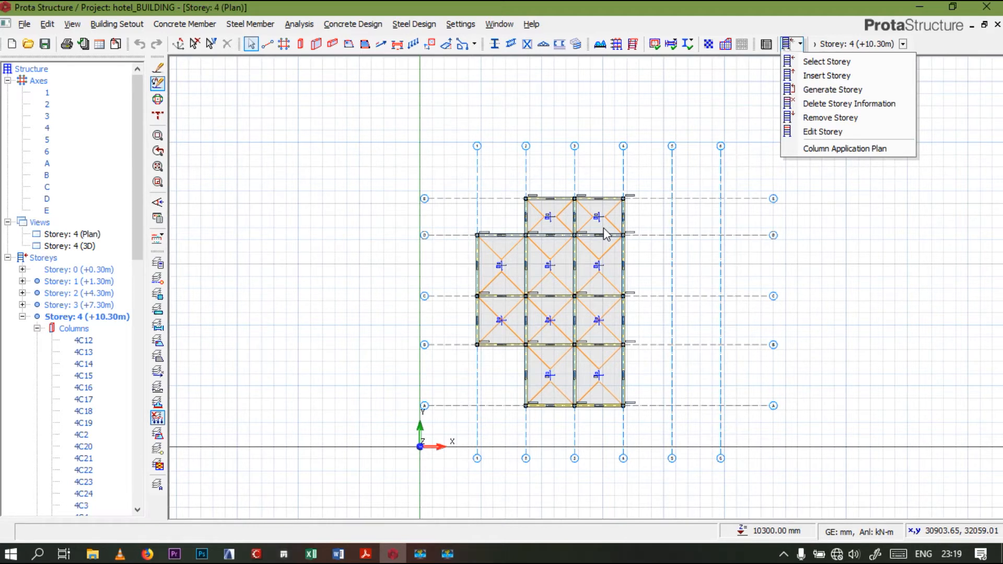
left_click(713, 103)
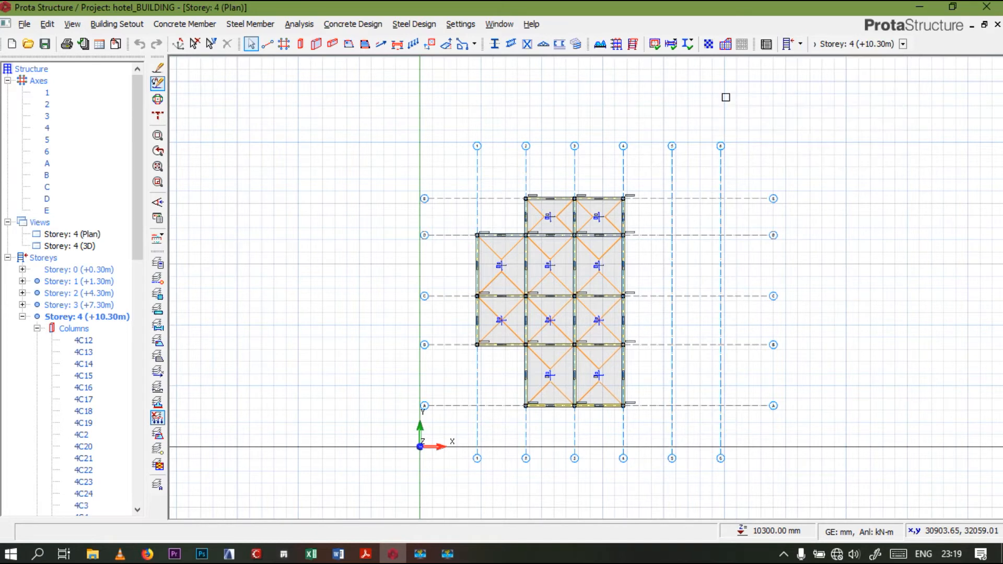
scroll(551, 190, "down", 3)
scroll(492, 217, "up", 5)
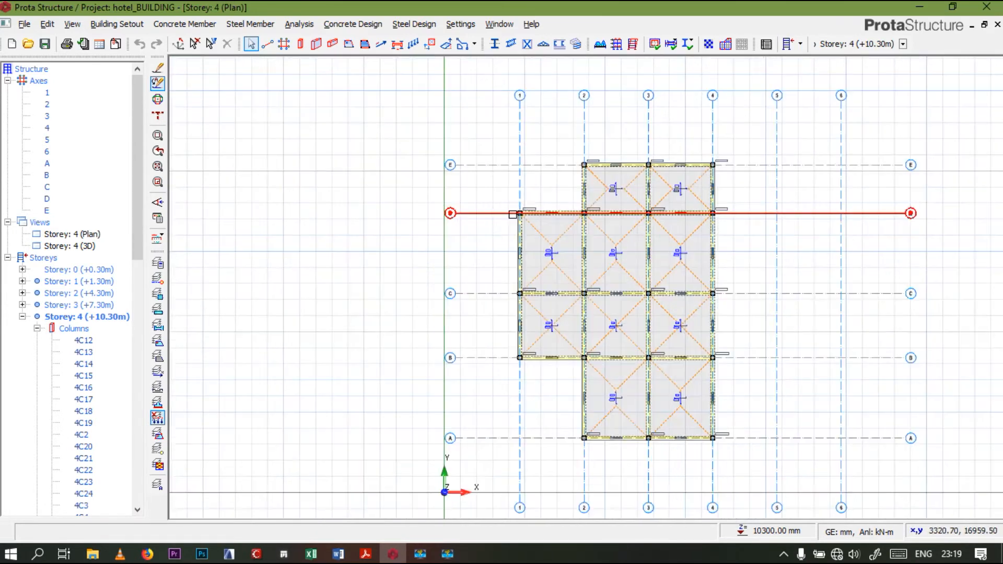
scroll(513, 213, "down", 3)
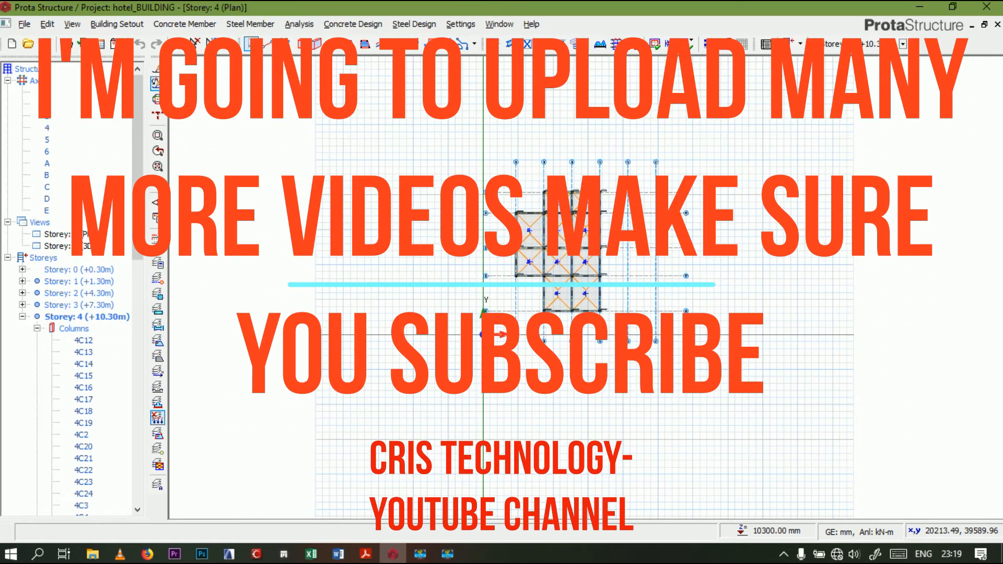
- Open the material settings for the building analysis and select the default materials
left_click(617, 43)
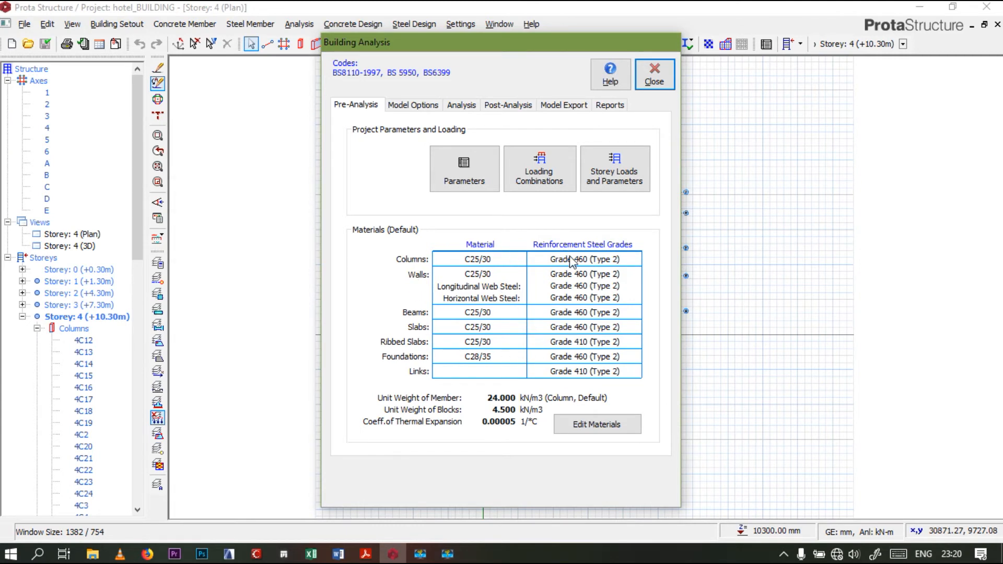
left_click(599, 428)
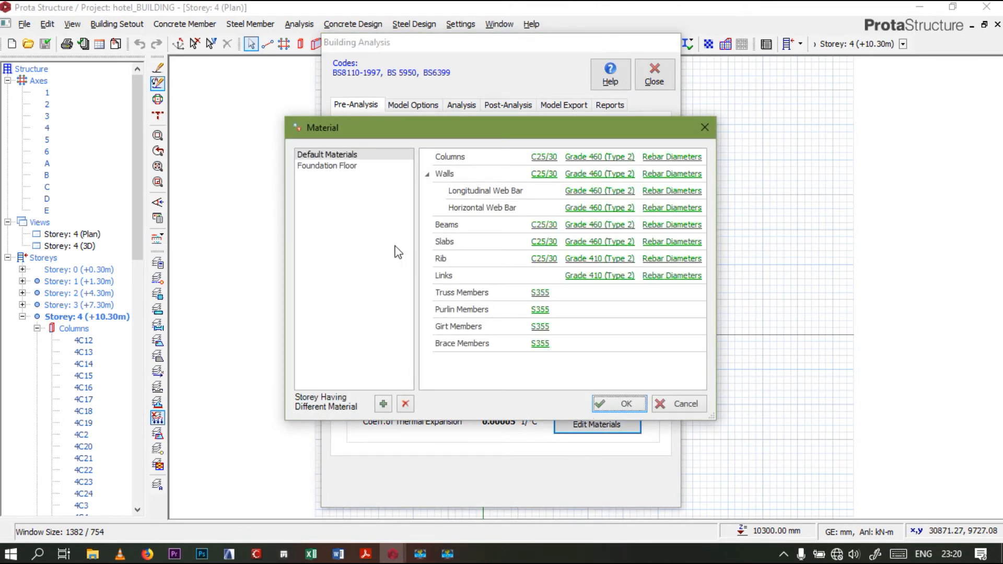
left_click(347, 157)
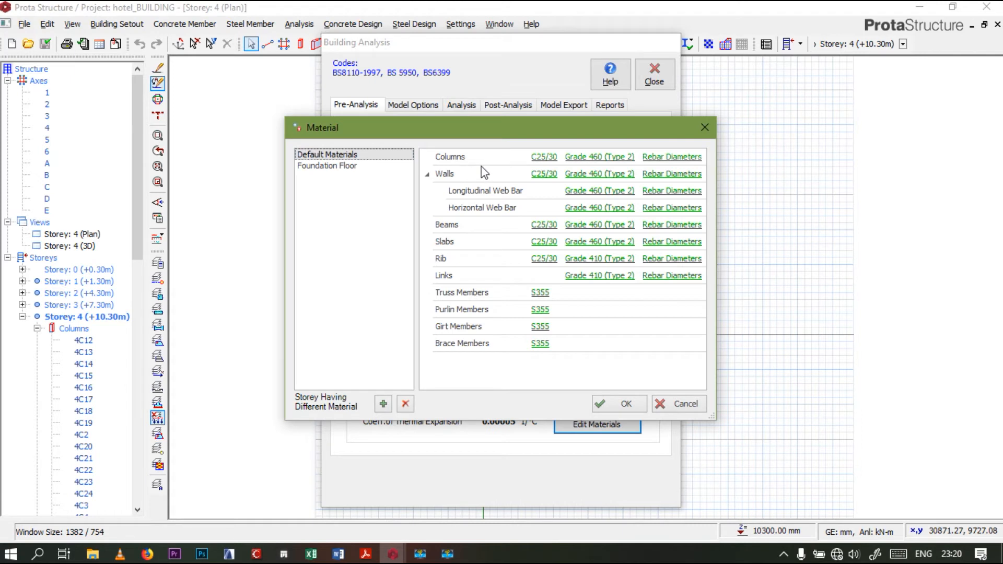
- Set the default column concrete class to C25/30 and apply it to all members in the storey
left_click(546, 157)
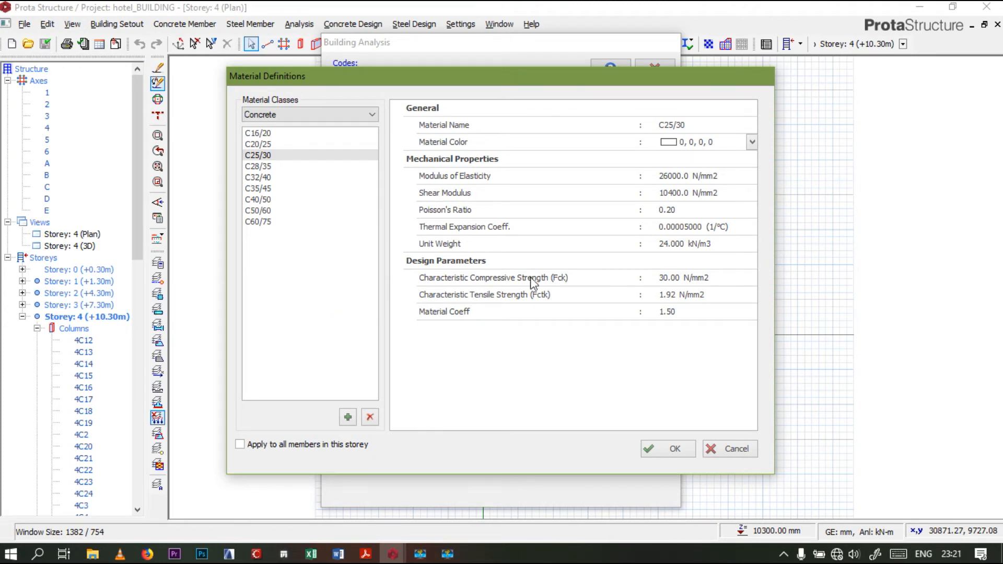
left_click(267, 155)
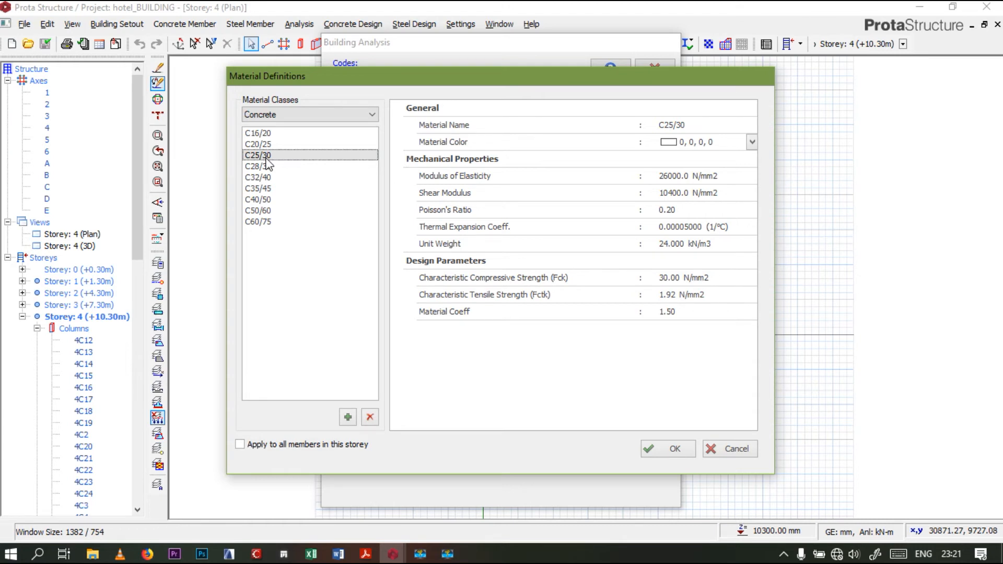
left_click(367, 115)
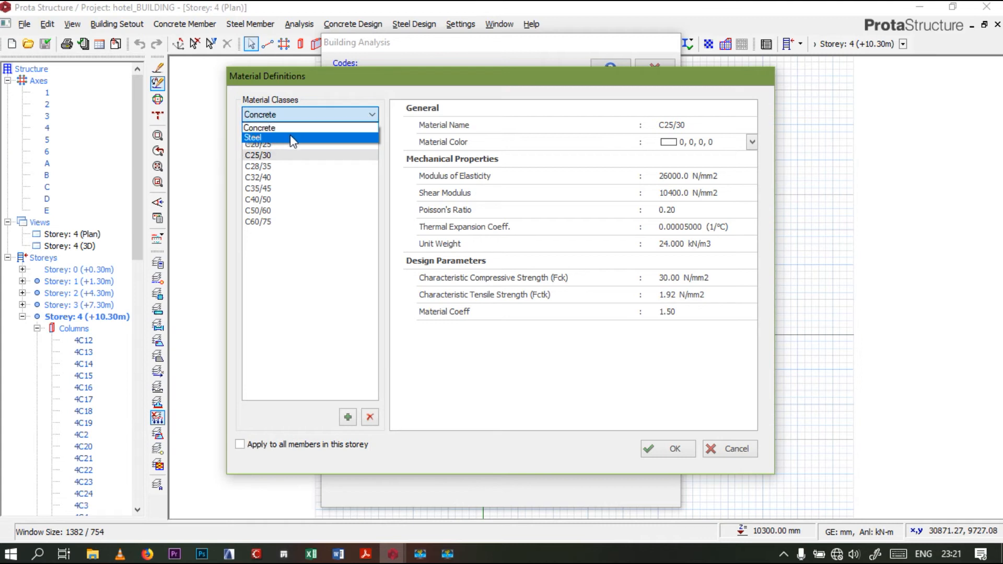
left_click(307, 130)
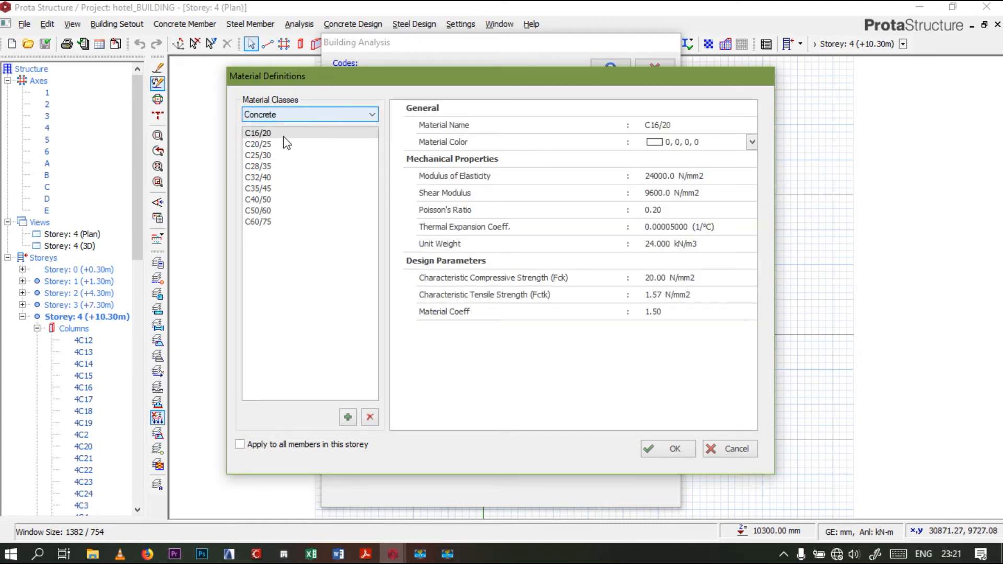
left_click(266, 156)
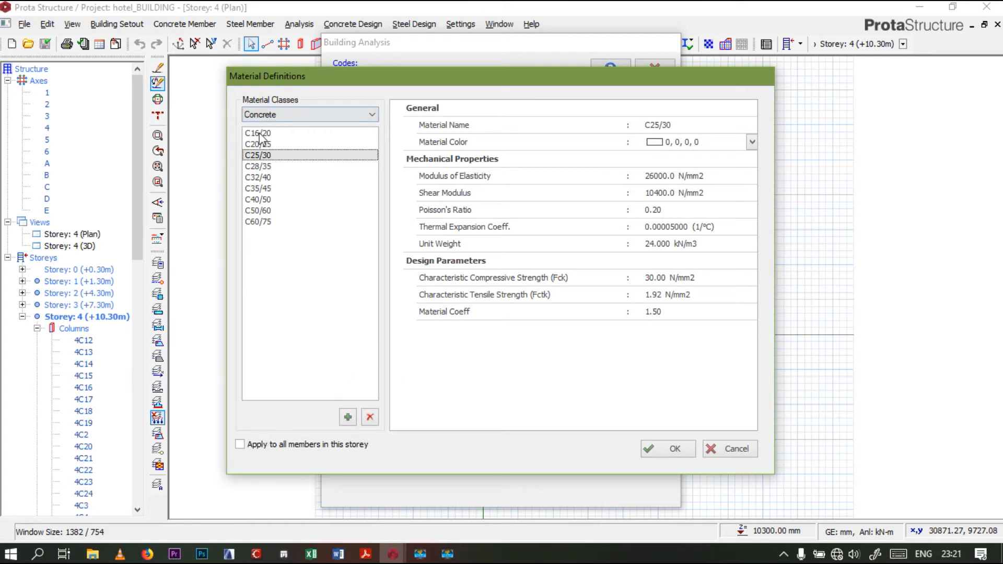
left_click(241, 444)
left_click(676, 449)
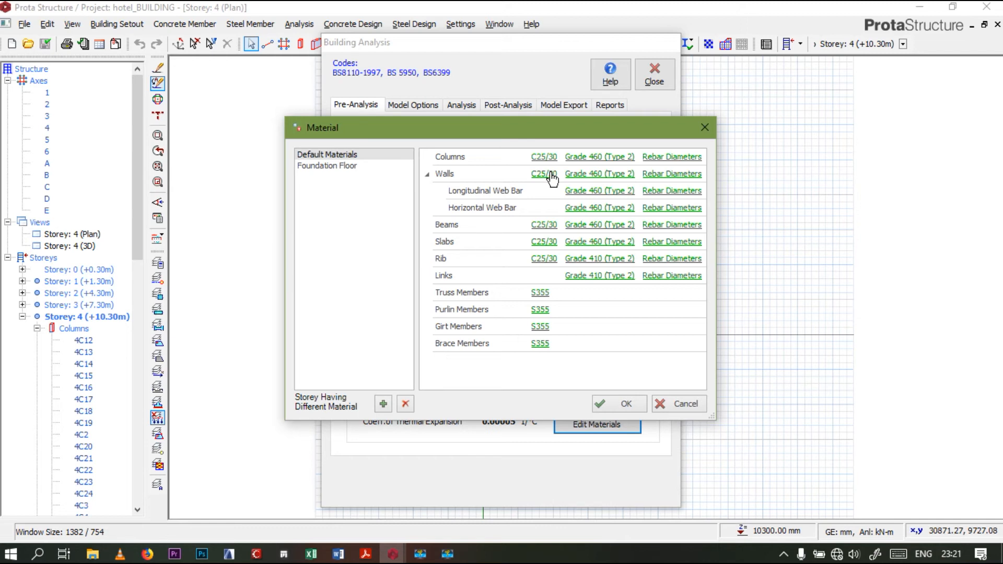
- Review the columns' reinforcement steel grade and their rebar diameter table, then accept both
left_click(622, 158)
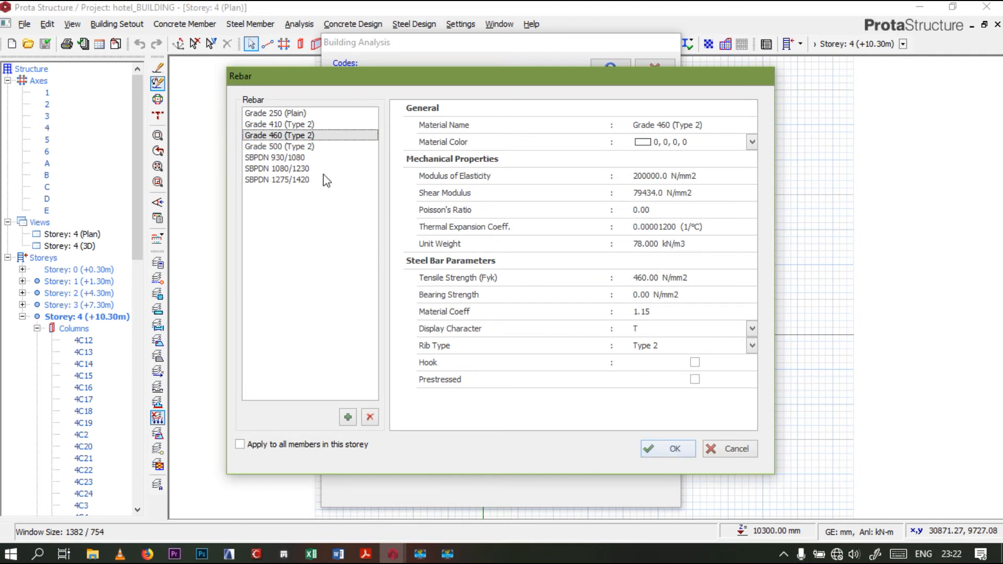
left_click(659, 451)
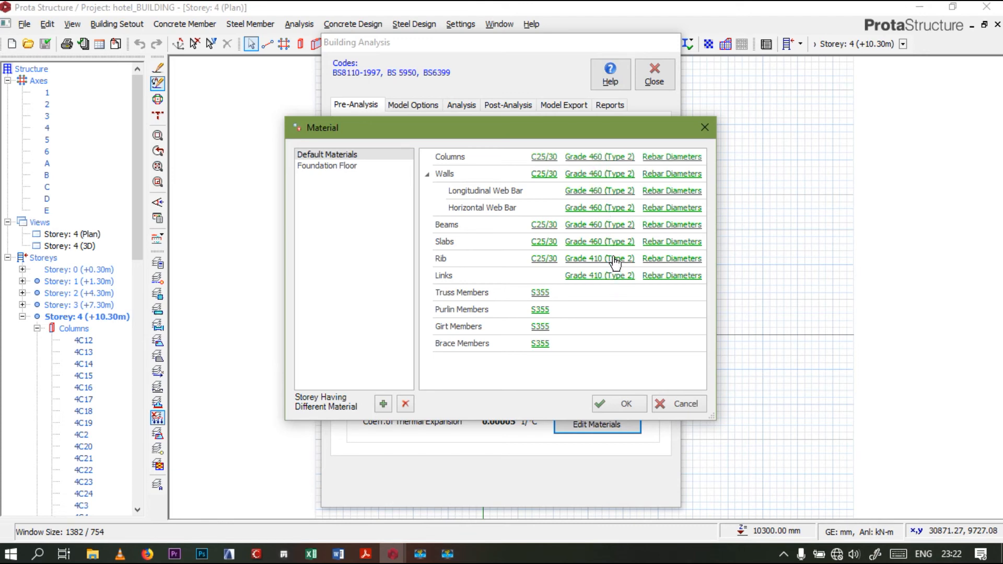
left_click(672, 157)
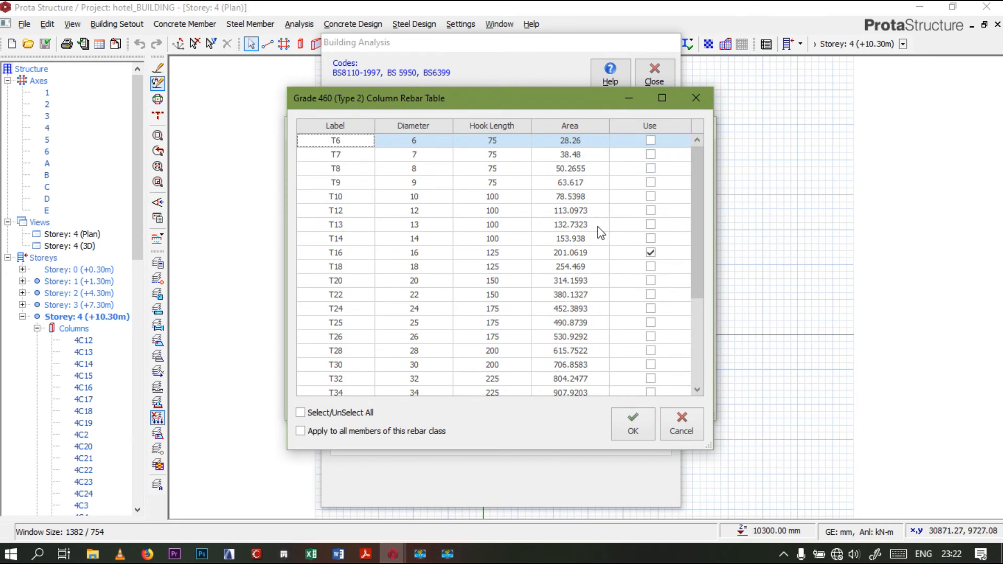
left_click_drag(697, 265, 709, 390)
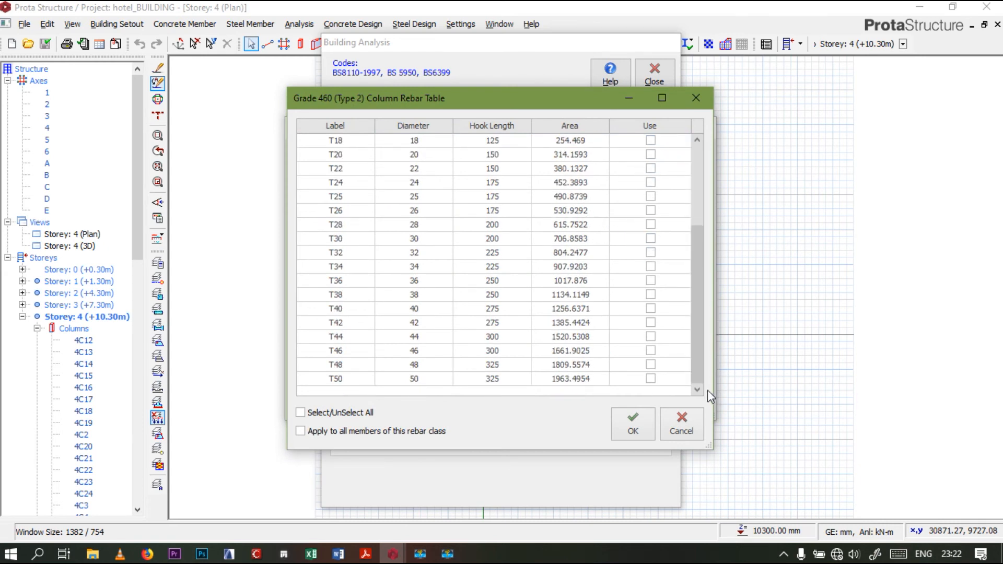
left_click(633, 426)
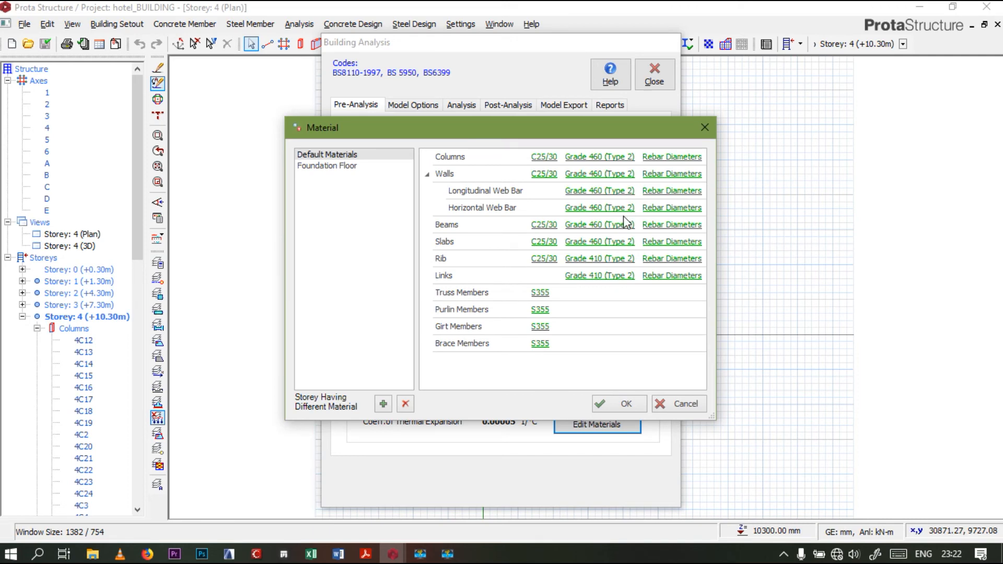
- Check the rebar diameter tables for beams and slabs and accept the default material settings
left_click(679, 225)
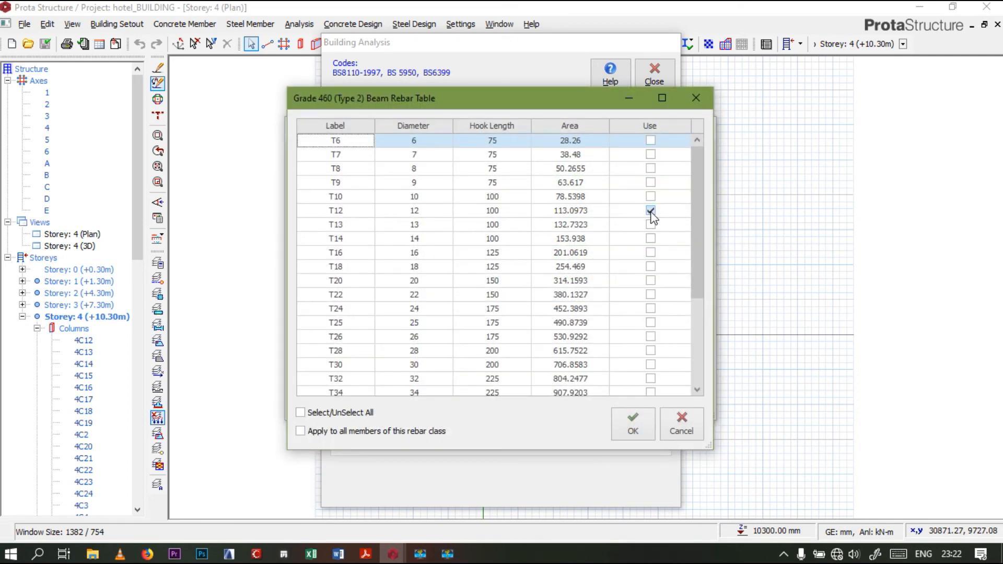
scroll(651, 211, "down", 3)
scroll(640, 273, "up", 3)
left_click(638, 415)
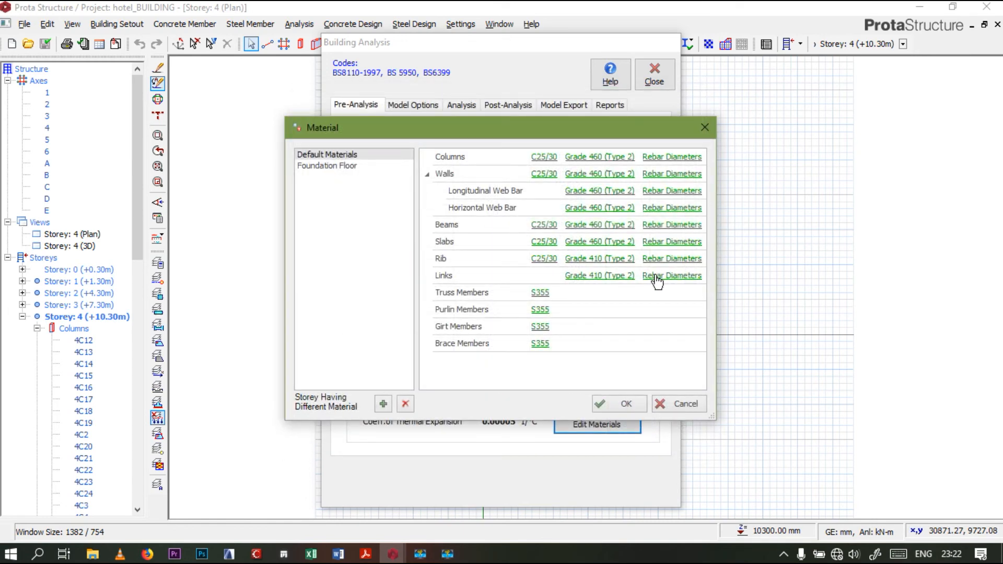
left_click(648, 243)
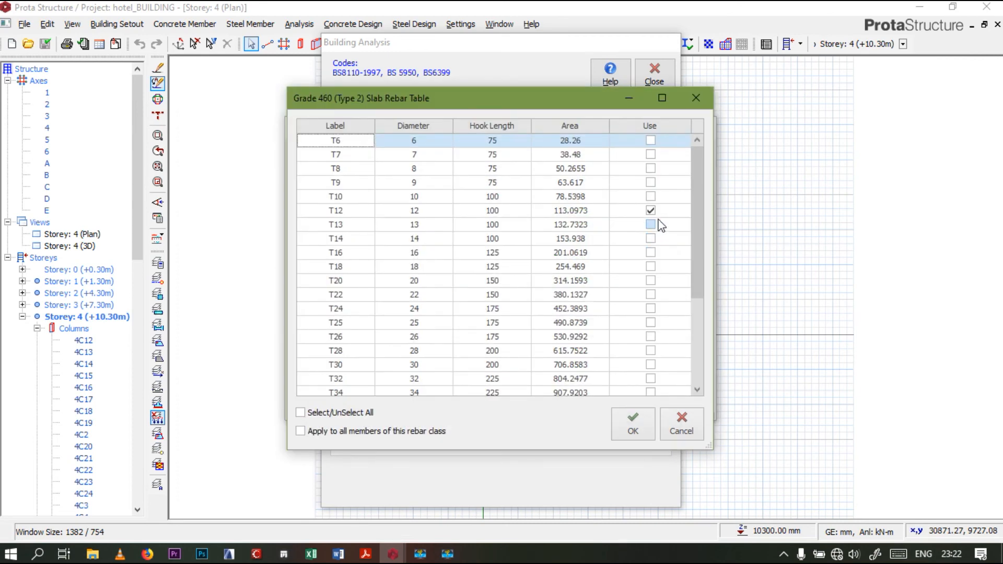
scroll(659, 269, "down", 3)
left_click(632, 424)
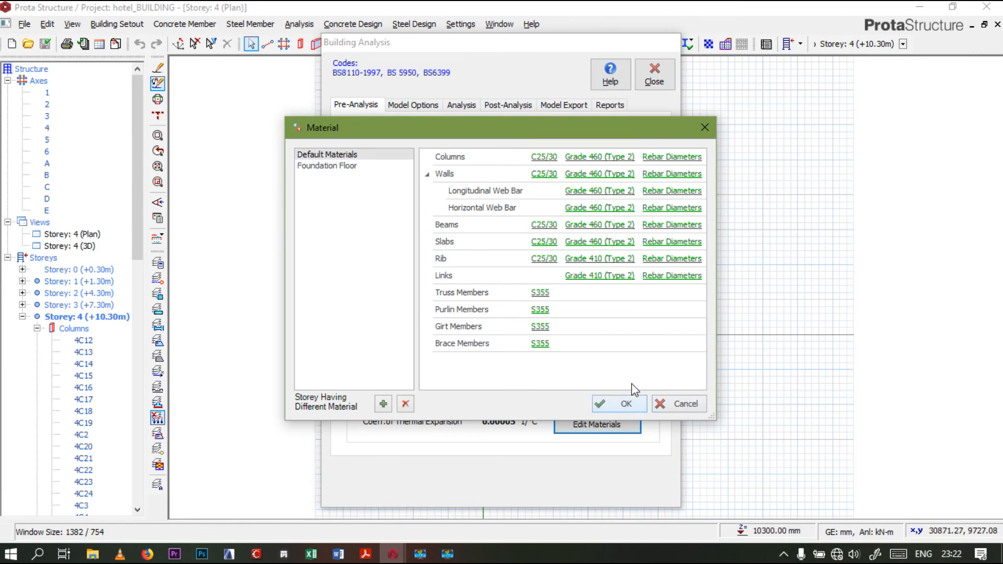
left_click(625, 405)
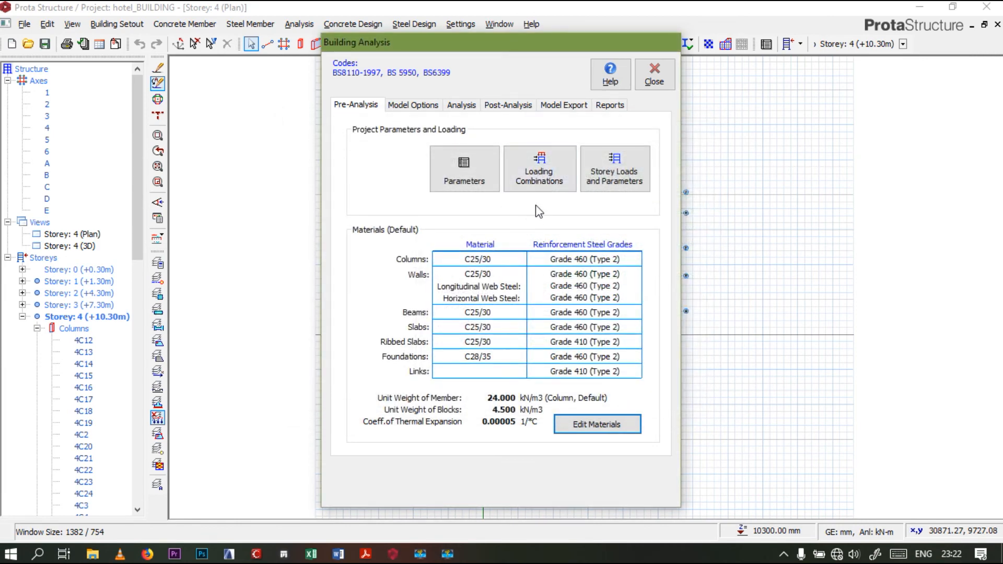
- Review the loading combinations for the building analysis, accept them and close the Building Analysis window
left_click(521, 182)
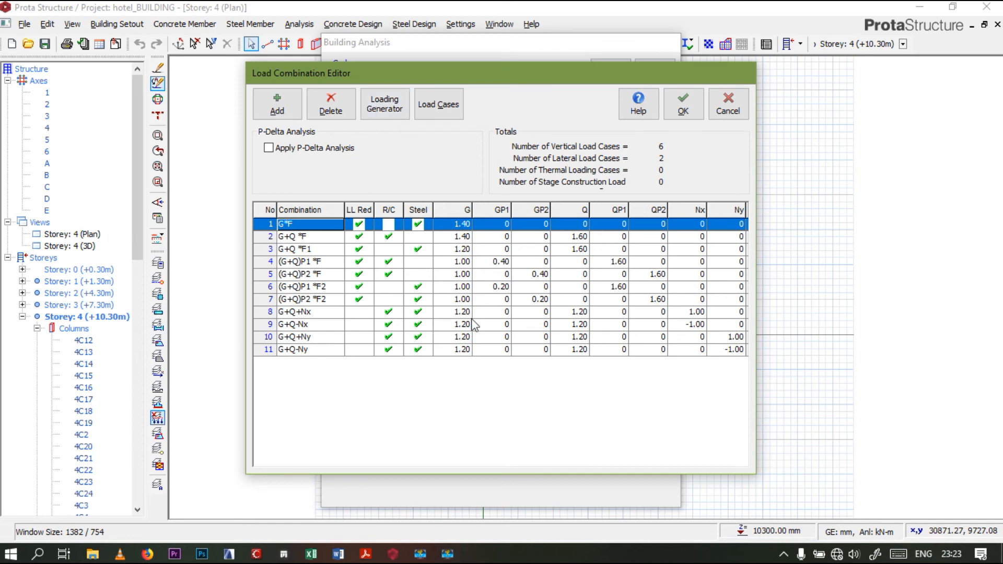
left_click(684, 113)
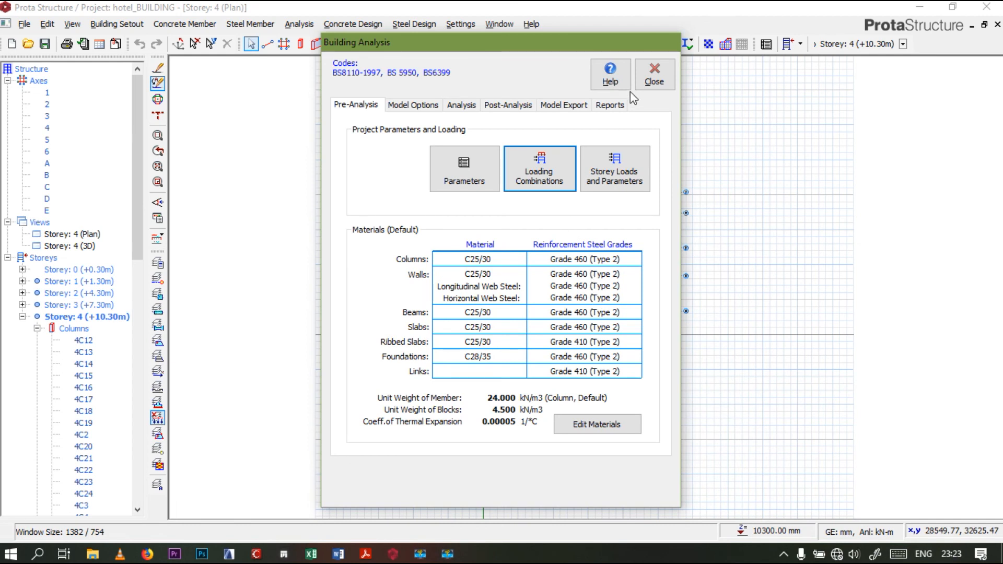
left_click(656, 84)
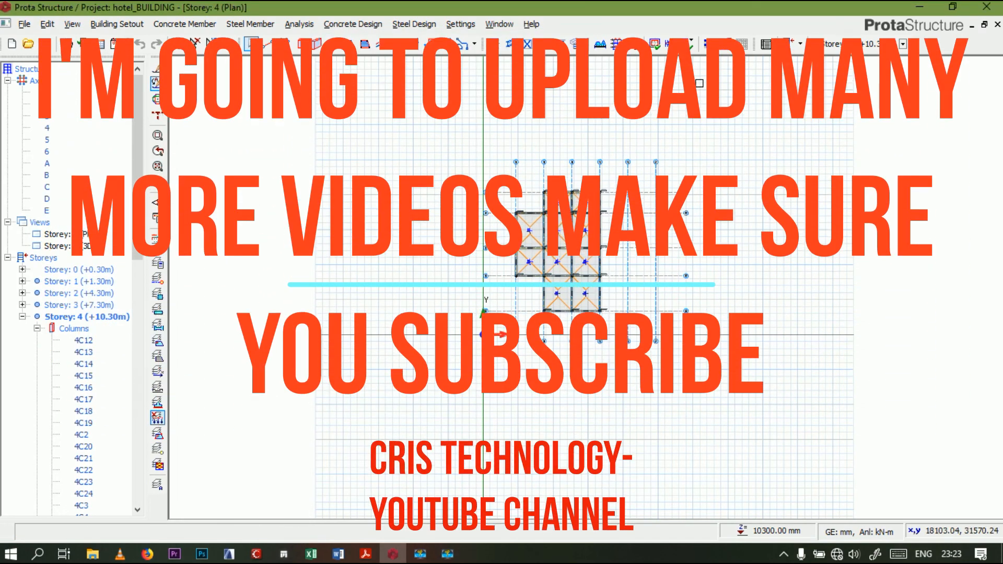
- Save the hotel_BUILDING project
left_click(790, 44)
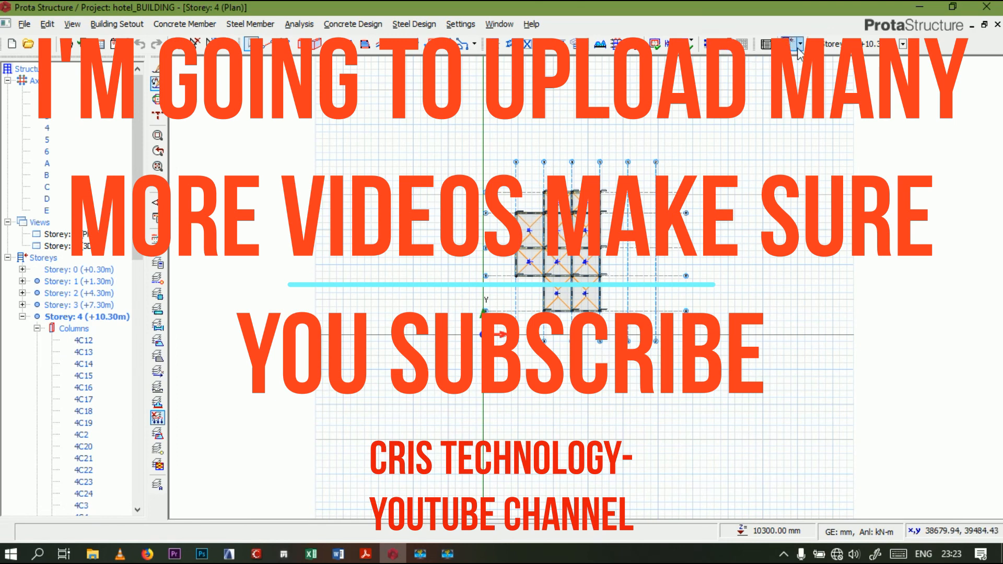
left_click(802, 90)
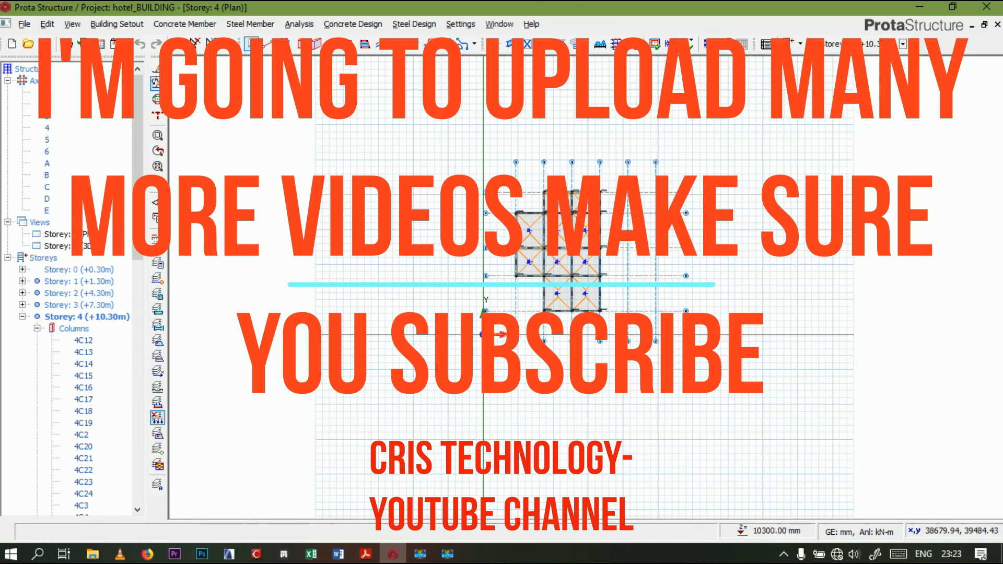
left_click(32, 27)
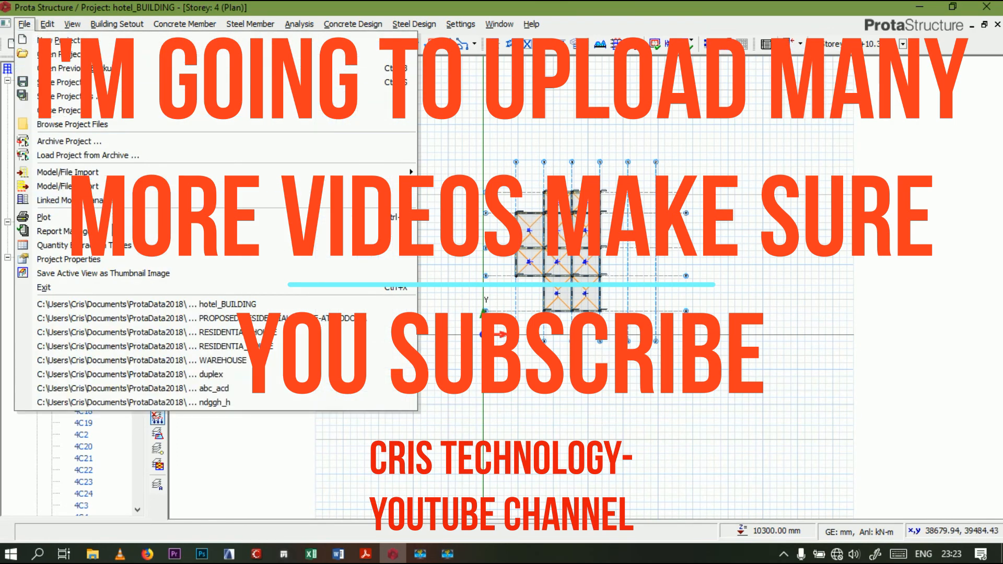
left_click(130, 262)
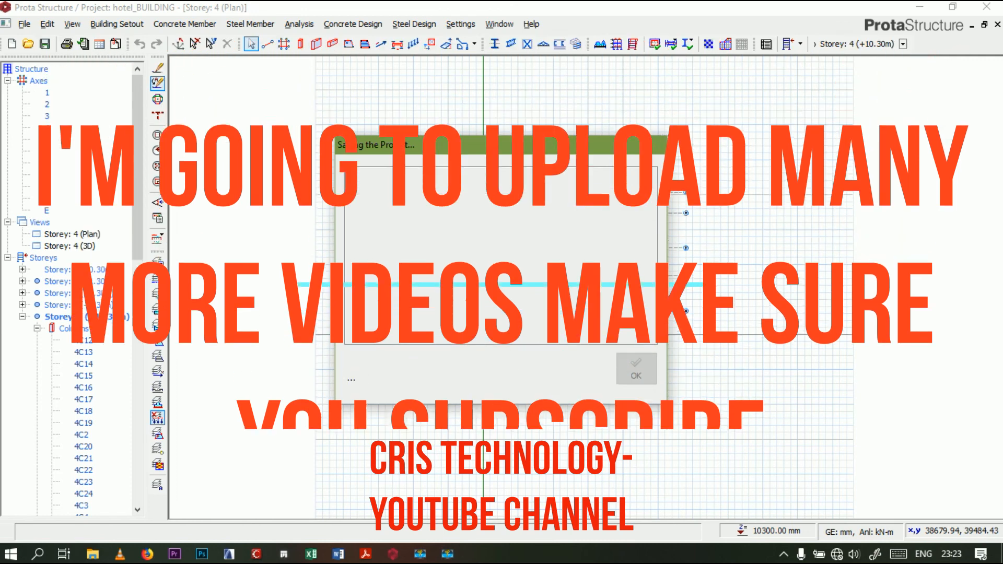
left_click(447, 554)
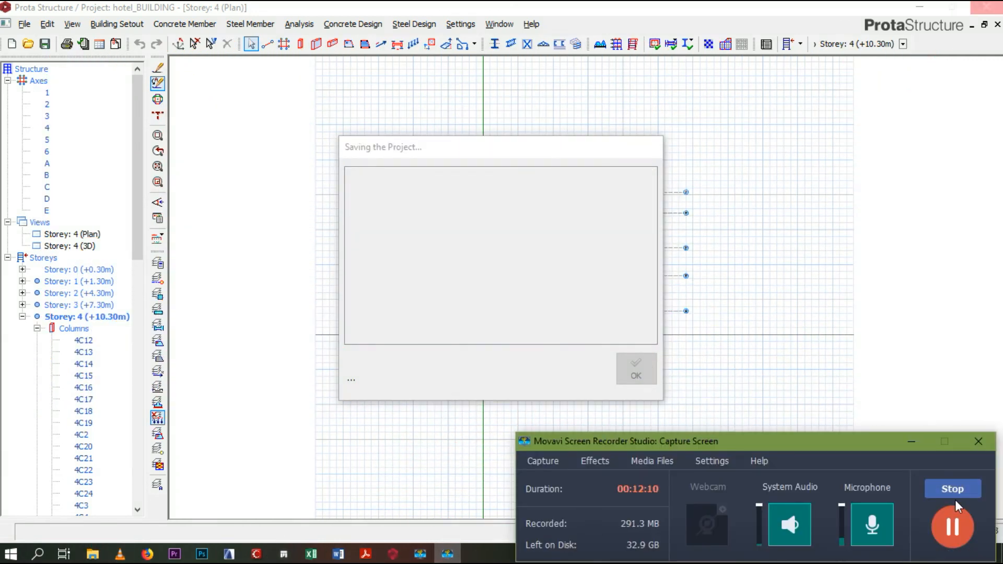
left_click(944, 490)
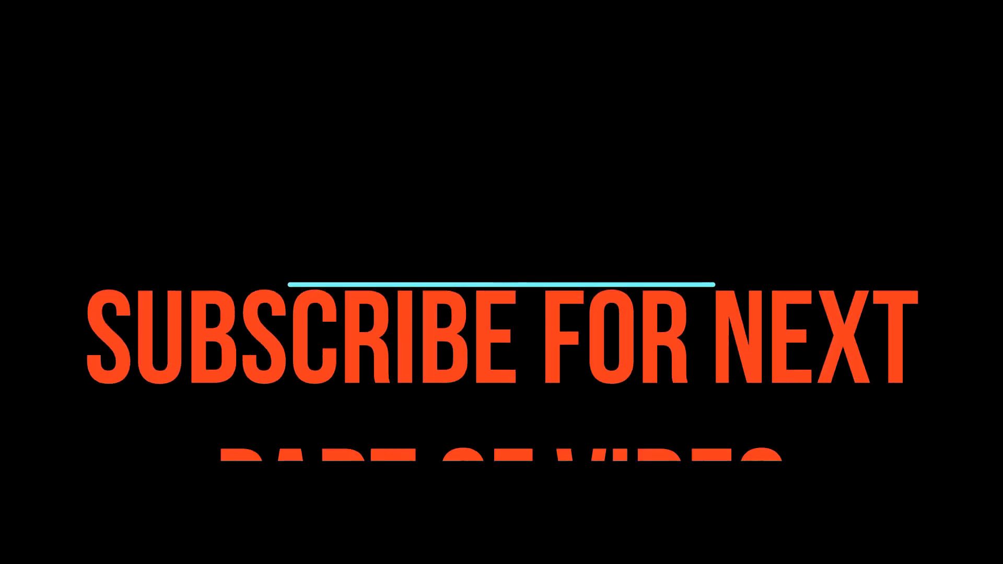